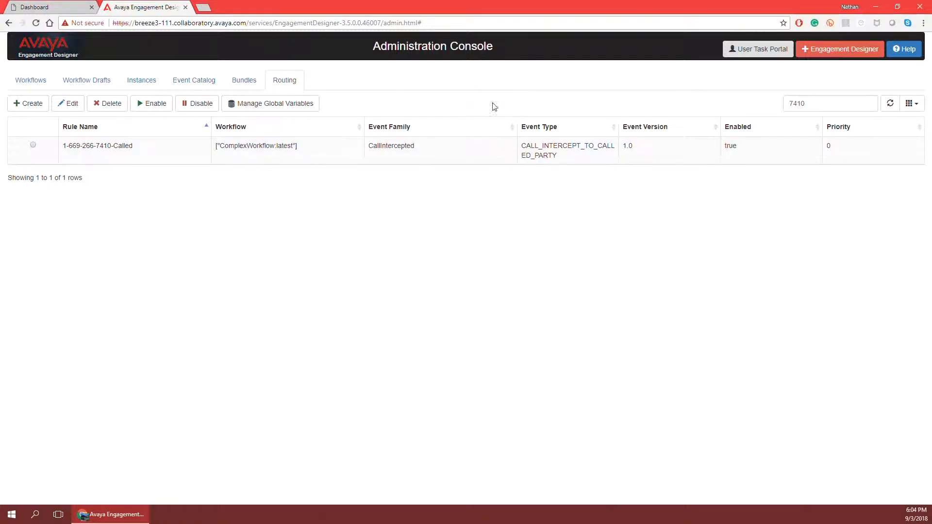
Step: Refresh the routing rules list with the existing search filter kept in place
left_click(809, 102)
double_click(809, 102)
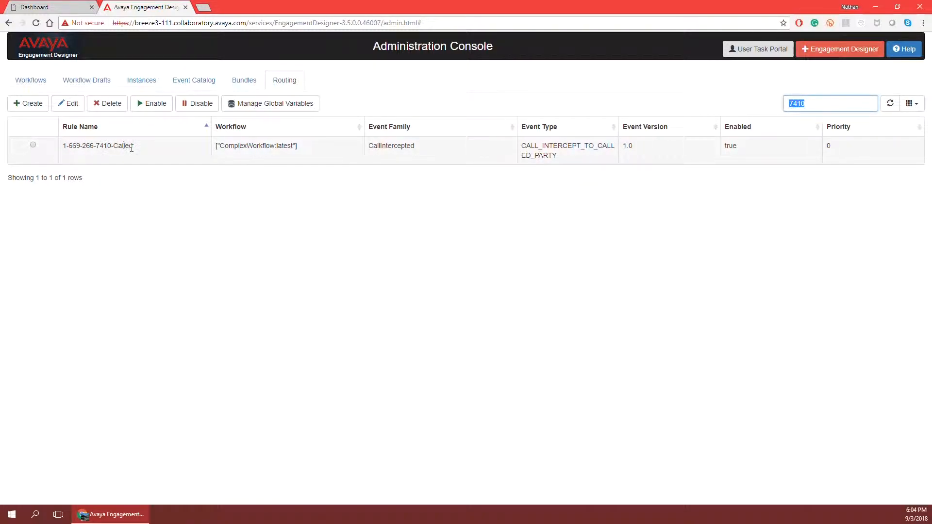
left_click(748, 104)
left_click(892, 110)
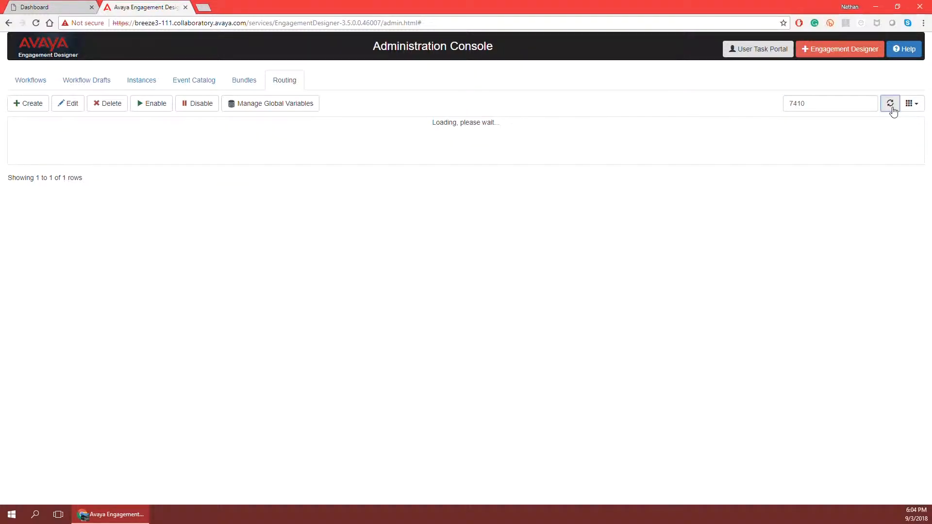
left_click(893, 109)
left_click(892, 110)
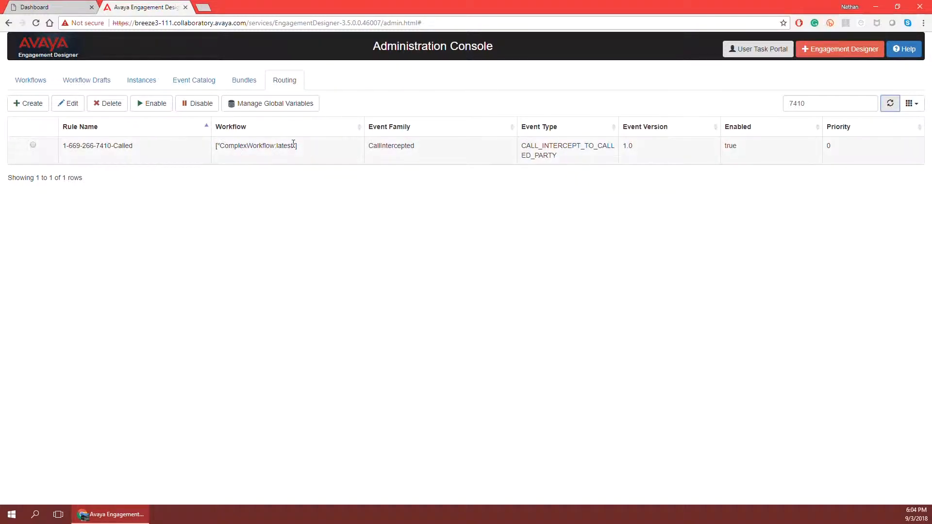
Step: Hide the Workflow and Event Family columns in the rules table and show them again
left_click(911, 103)
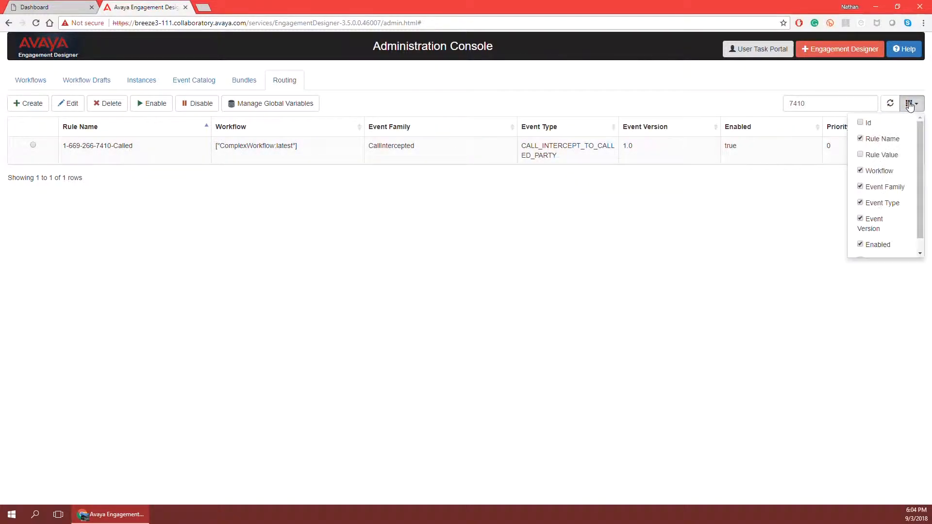
left_click(860, 170)
left_click(860, 186)
left_click(860, 186)
left_click(860, 170)
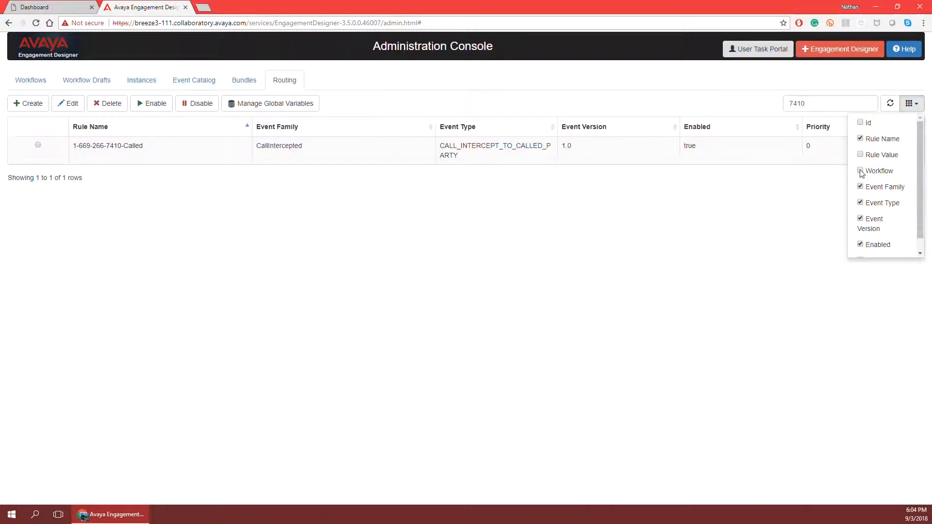
left_click(678, 107)
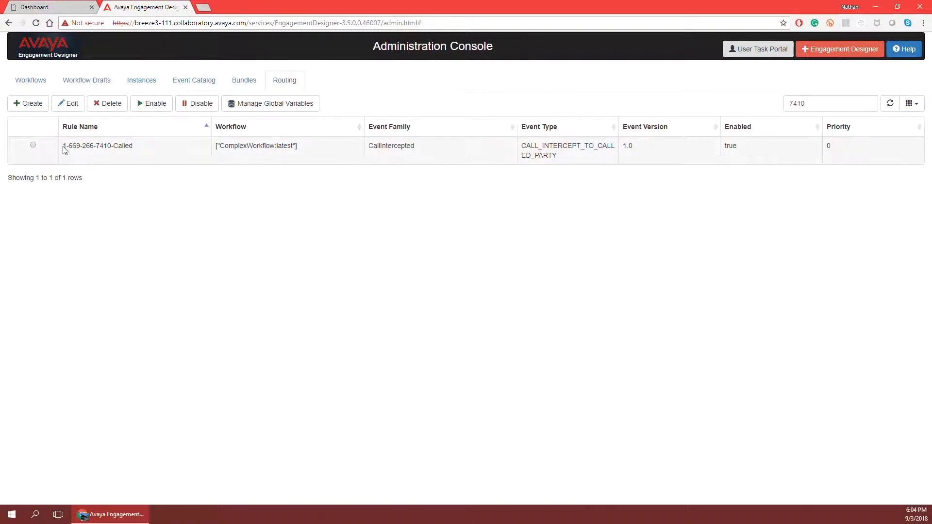
Step: Select the filtered routing rule and examine its rule name and assigned workflow
left_click_drag(63, 146, 114, 145)
double_click(125, 145)
left_click(263, 211)
left_click_drag(64, 146, 110, 152)
double_click(255, 146)
left_click(297, 147)
double_click(222, 146)
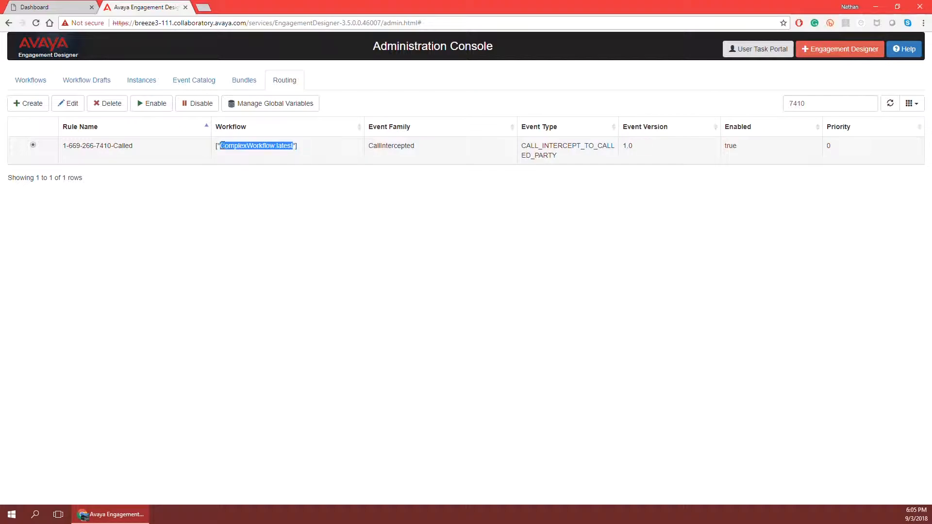
left_click(456, 192)
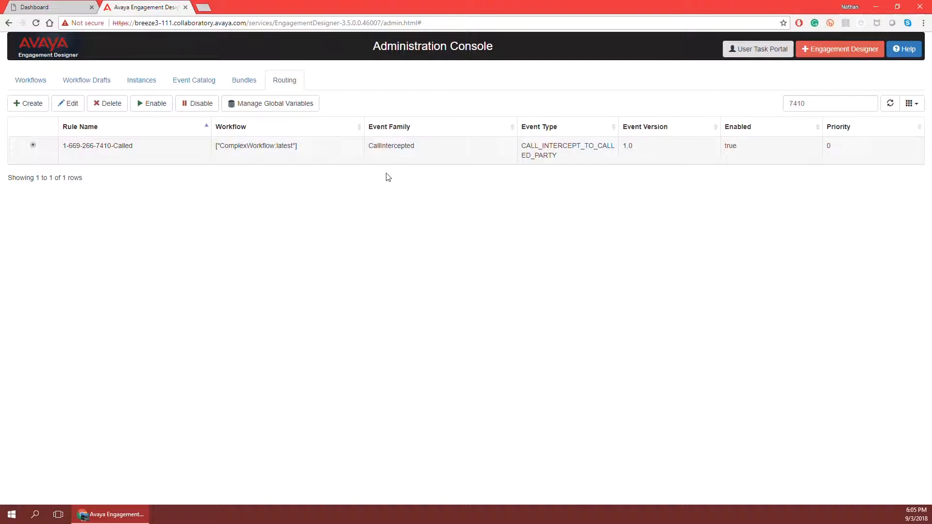
Step: Examine the rule's event family, event type and event version
double_click(393, 146)
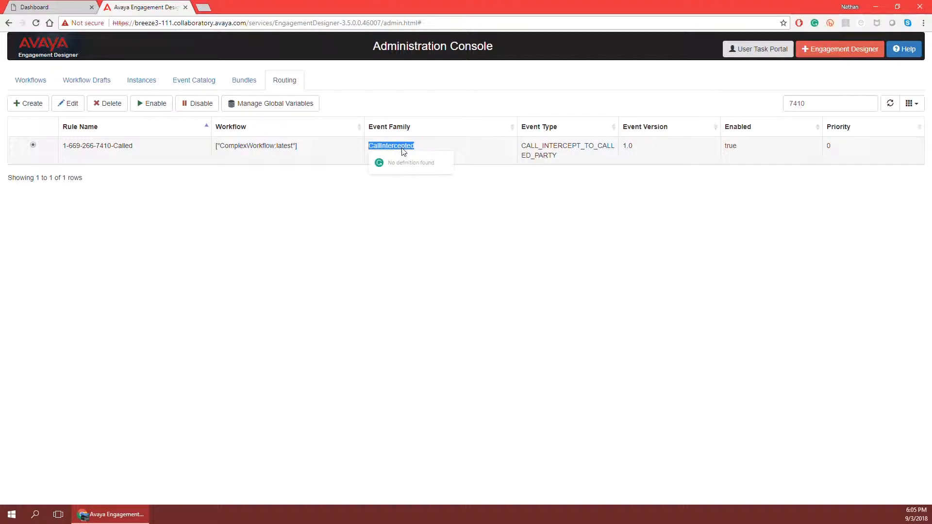
double_click(538, 146)
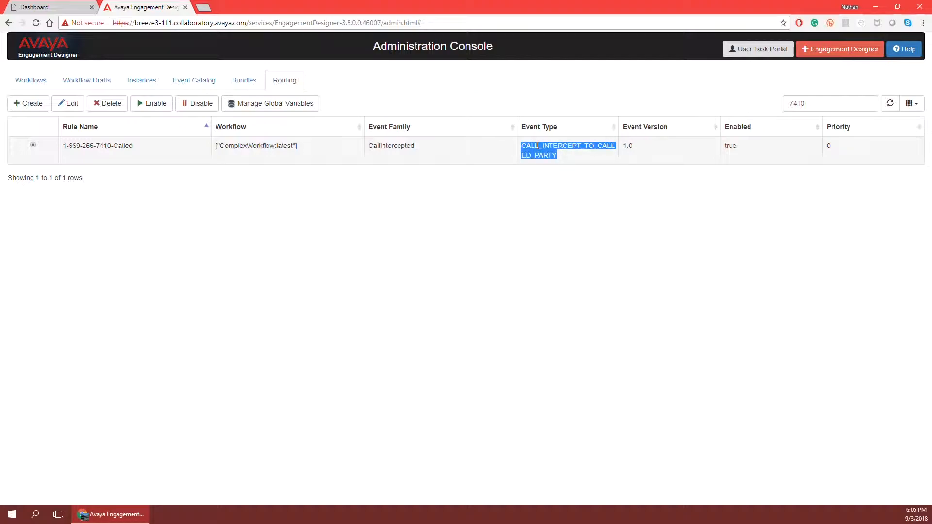
left_click(629, 148)
double_click(629, 148)
left_click(672, 192)
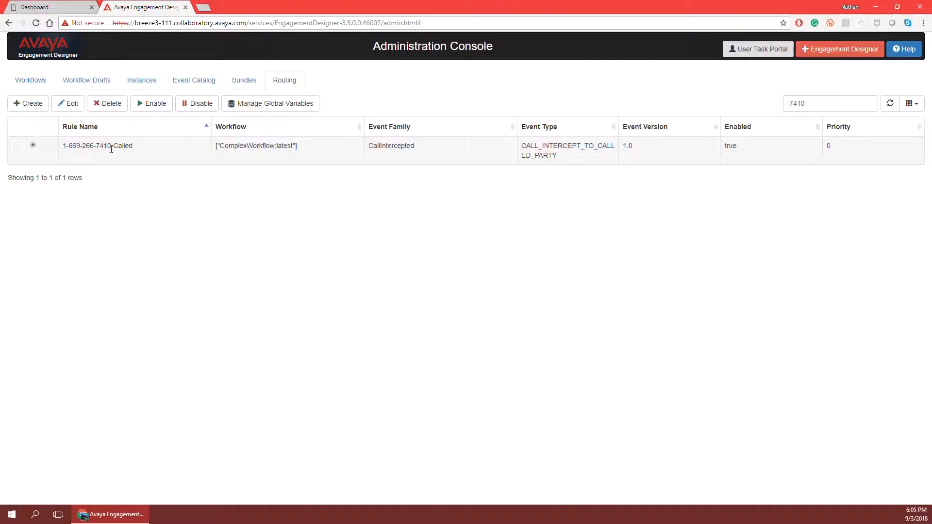
double_click(390, 147)
double_click(563, 161)
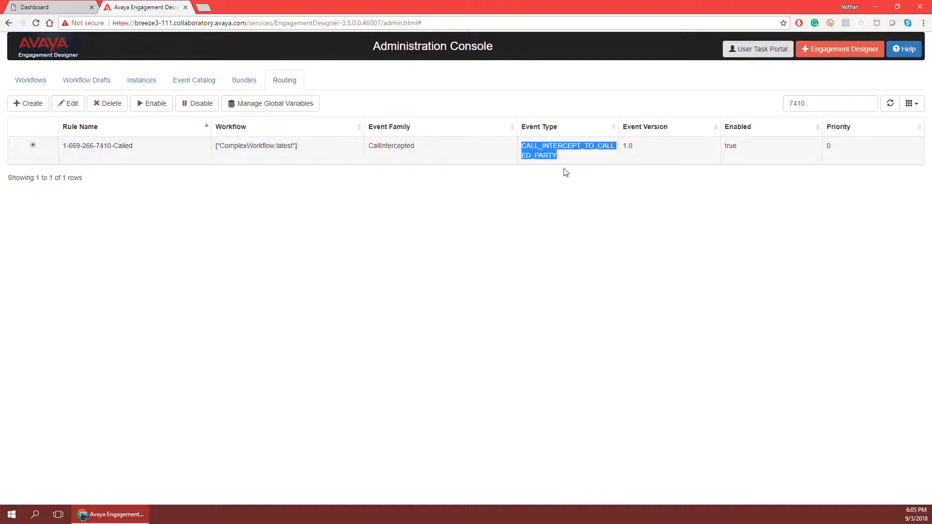
left_click(558, 171)
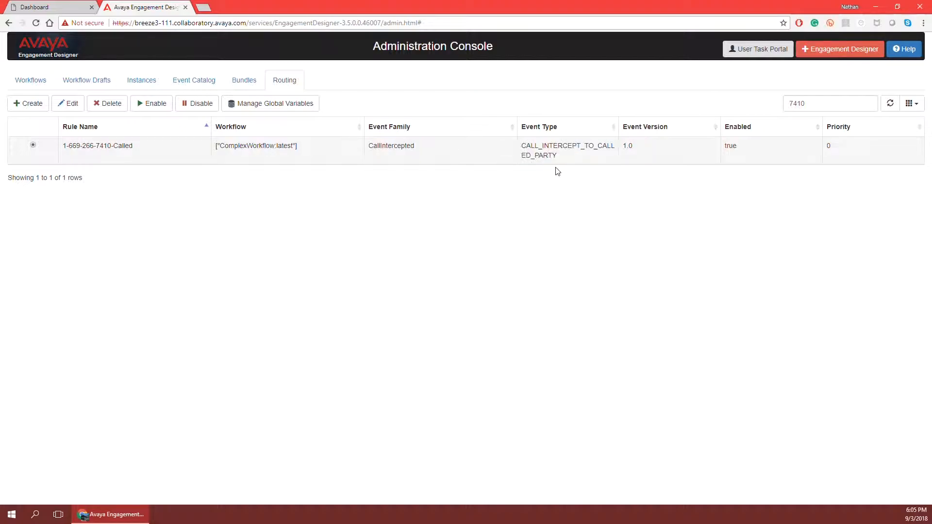
Step: Compare the phone number in the rule name with the rule's event family and event type
left_click_drag(62, 146, 110, 148)
left_click(281, 198)
double_click(379, 147)
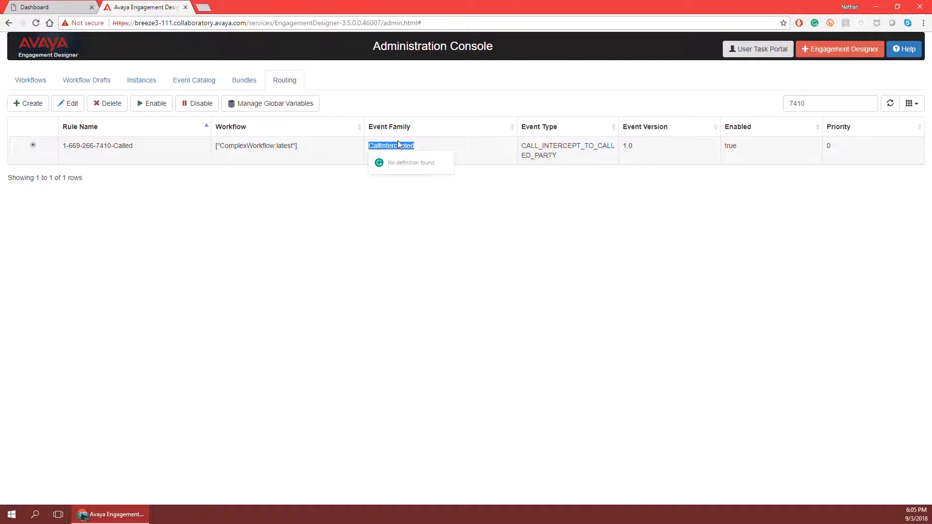
left_click(332, 183)
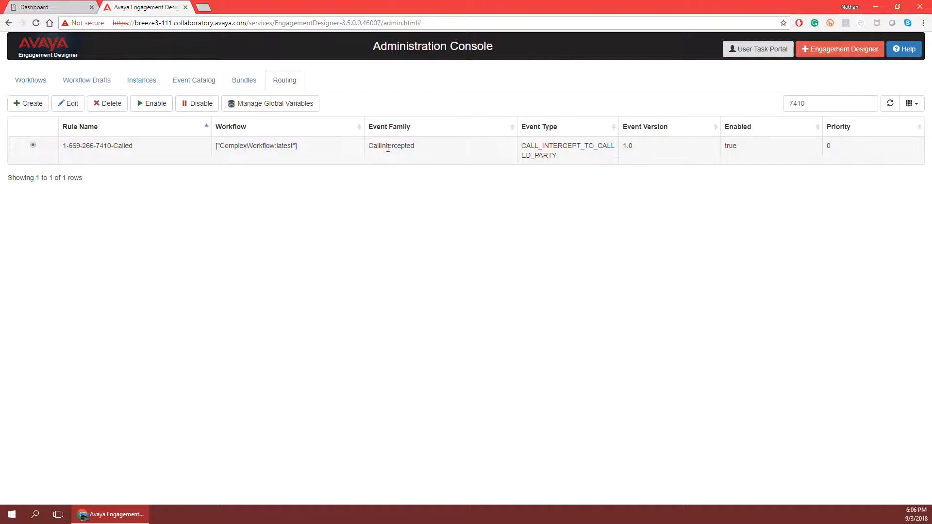
left_click_drag(522, 144, 559, 163)
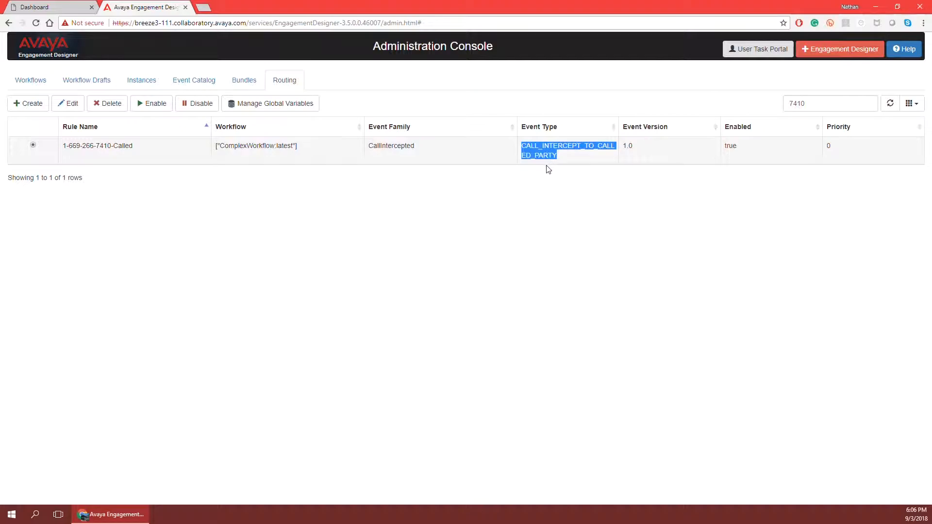
left_click(555, 181)
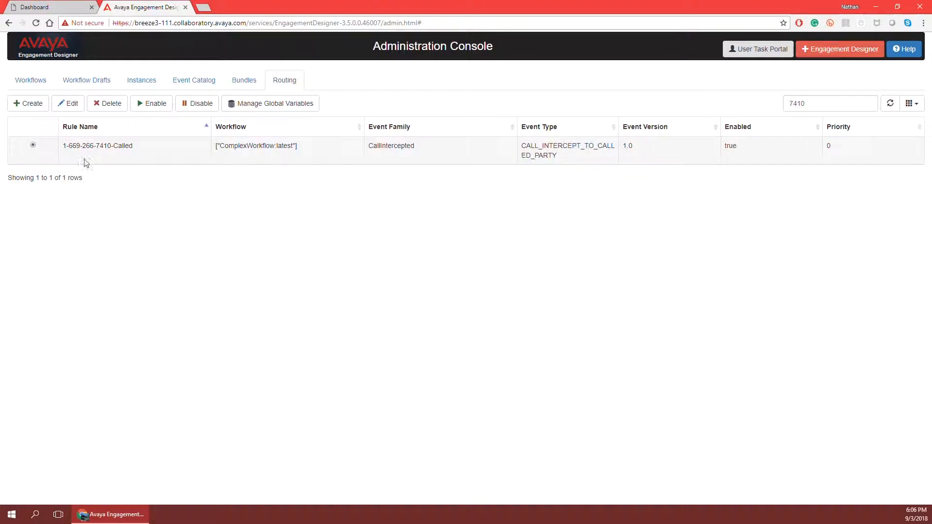
Step: Review which workflow is assigned to the number in the rule name
left_click_drag(62, 147, 112, 150)
left_click(238, 198)
double_click(237, 146)
left_click(265, 194)
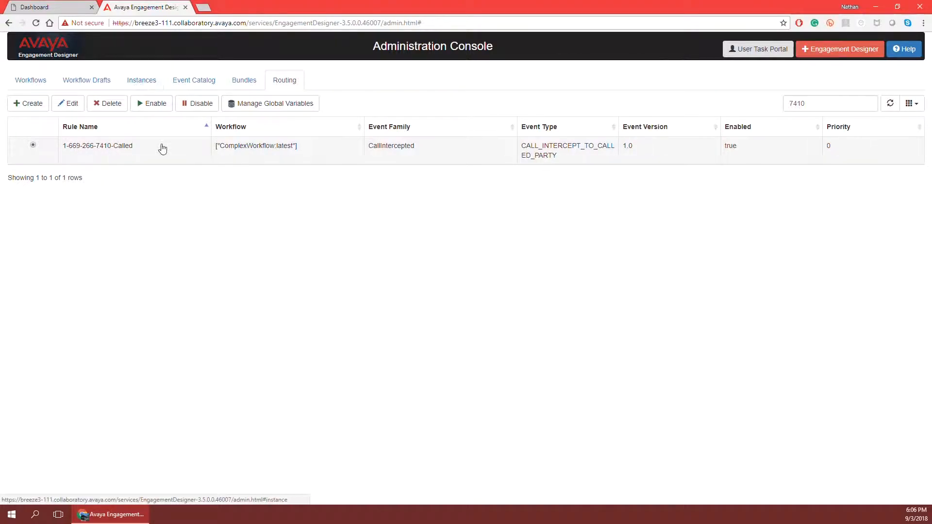
double_click(242, 146)
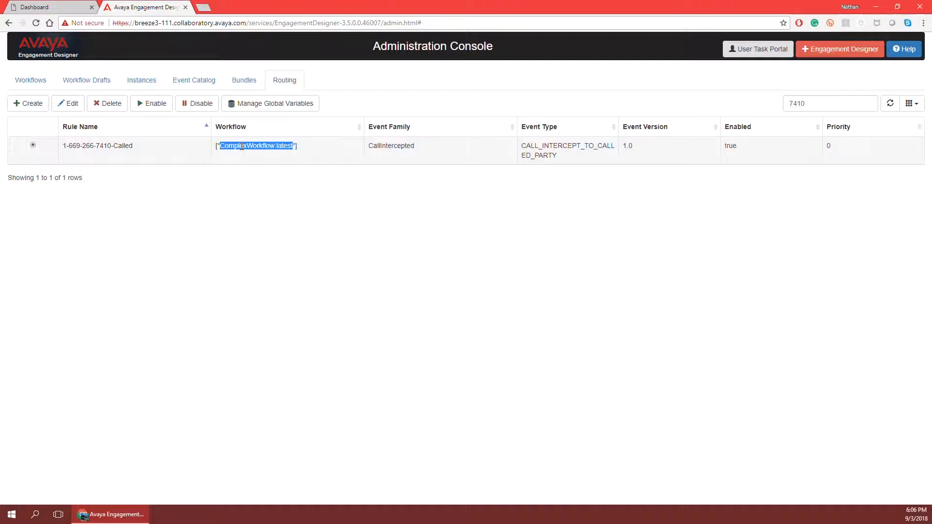
left_click(316, 213)
Step: Open the selected routing rule for editing and view its available event types and workflows
left_click(67, 105)
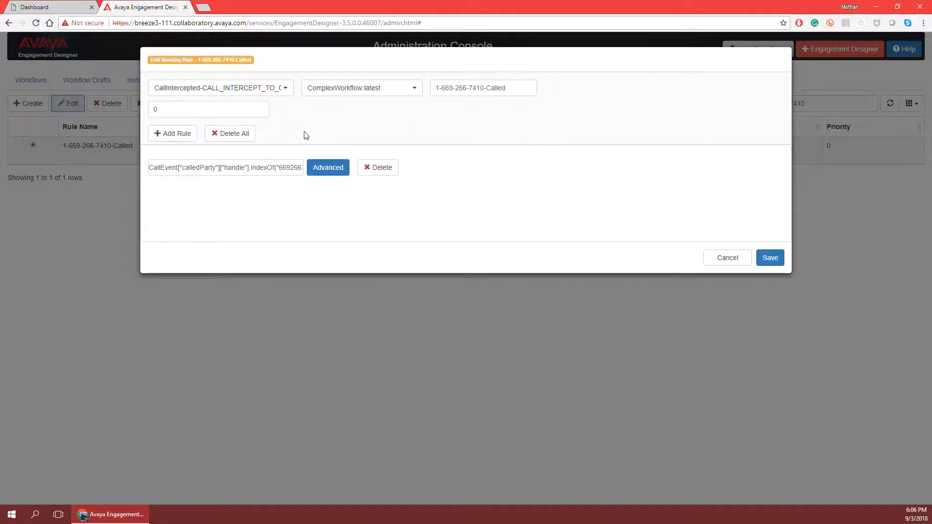
left_click(287, 93)
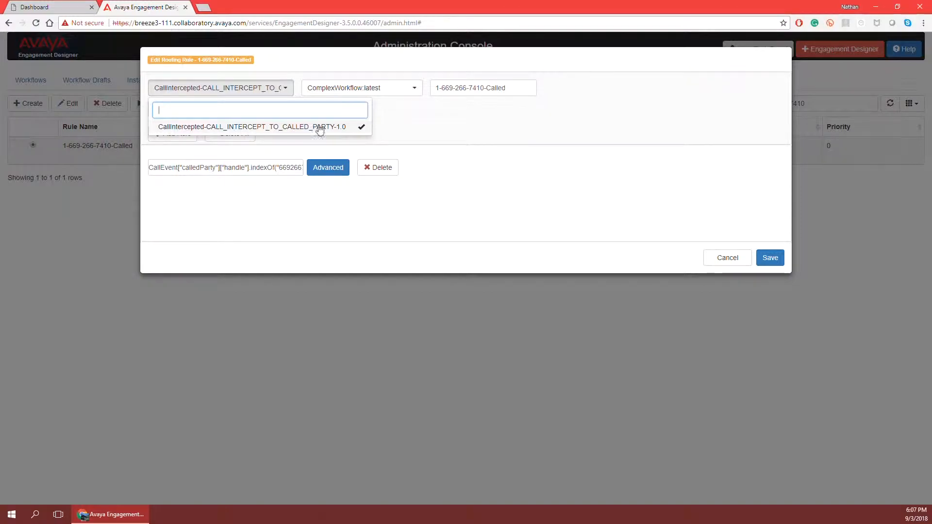
left_click(399, 91)
scroll(391, 236, "down", 1)
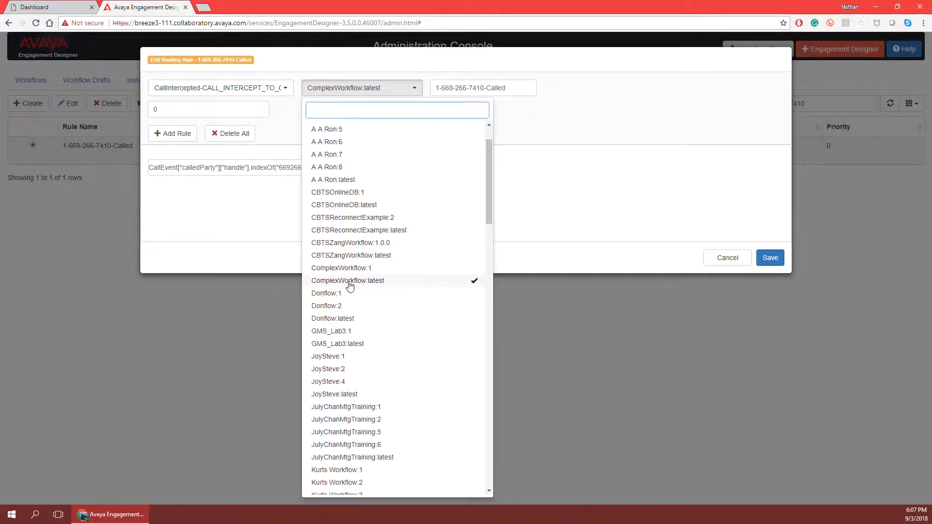
Step: Switch the rule's workflow to ComplexWorkflow:1, clear it, and reselect ComplexWorkflow:latest
left_click(382, 272)
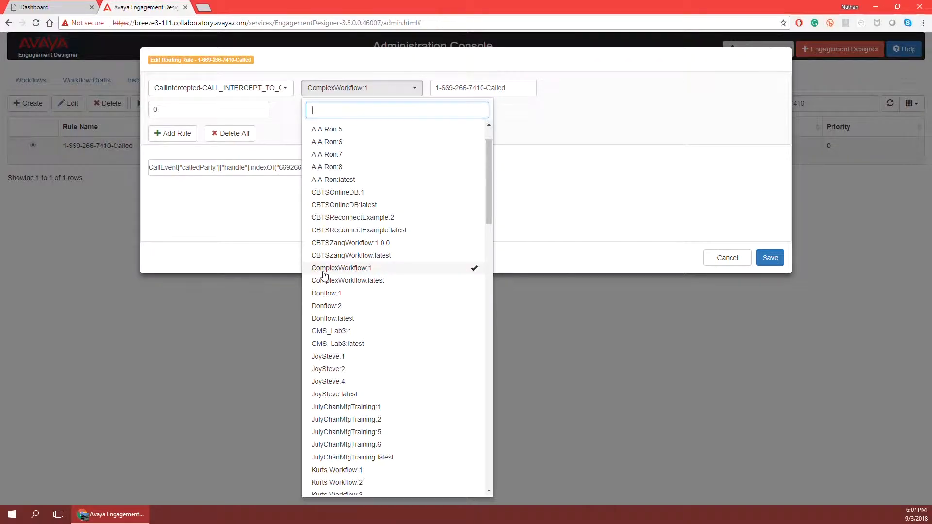
left_click(343, 270)
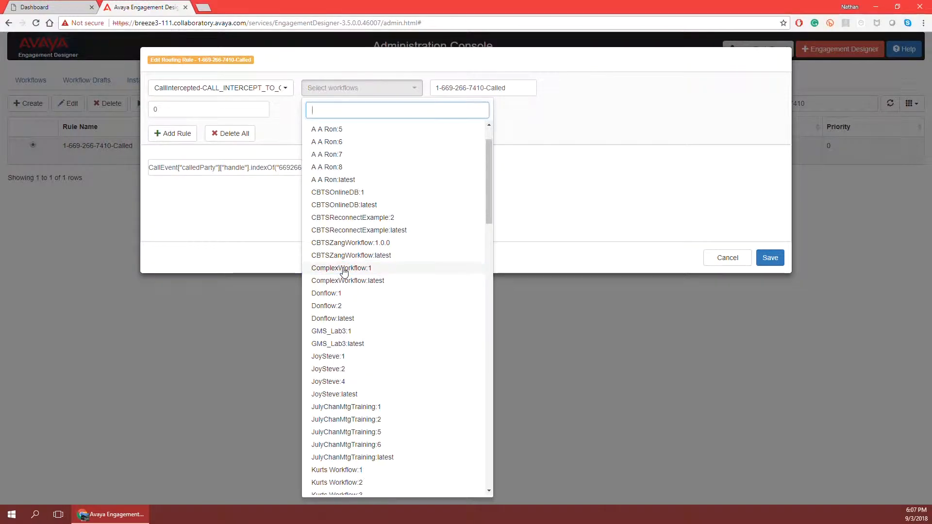
left_click(352, 281)
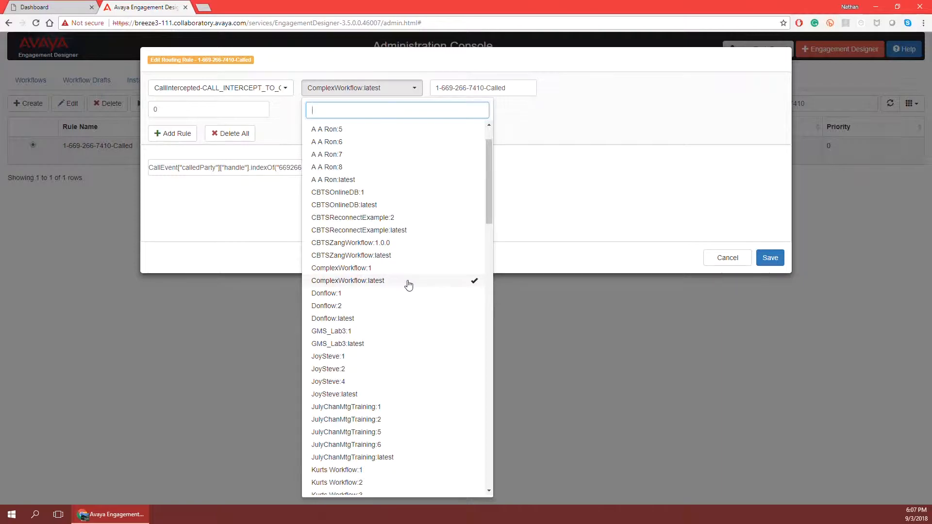
Step: Replace ComplexWorkflow:latest with ComplexWorkflow:1 and add the CBTSOnlineDB:1, Donflow:1 and GMS_Lab3:1 workflows to the rule
left_click(375, 283)
left_click(369, 270)
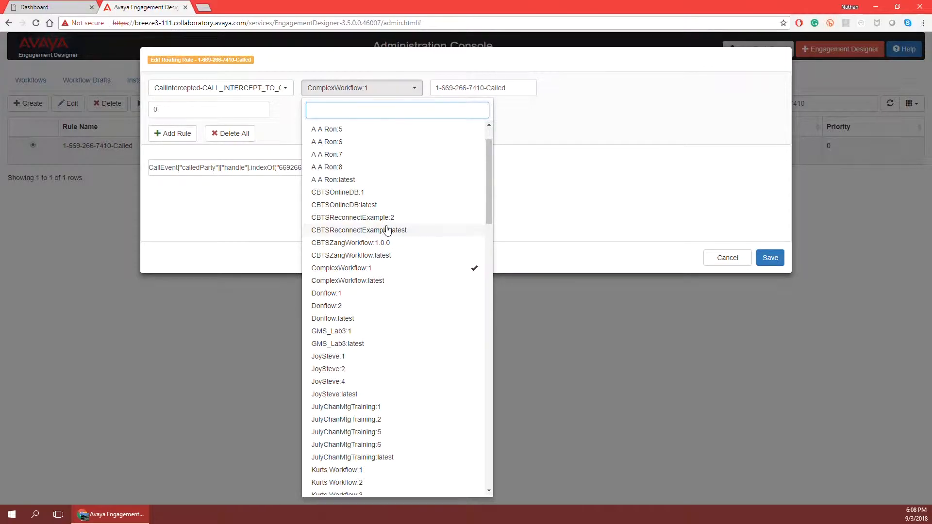
left_click(387, 194)
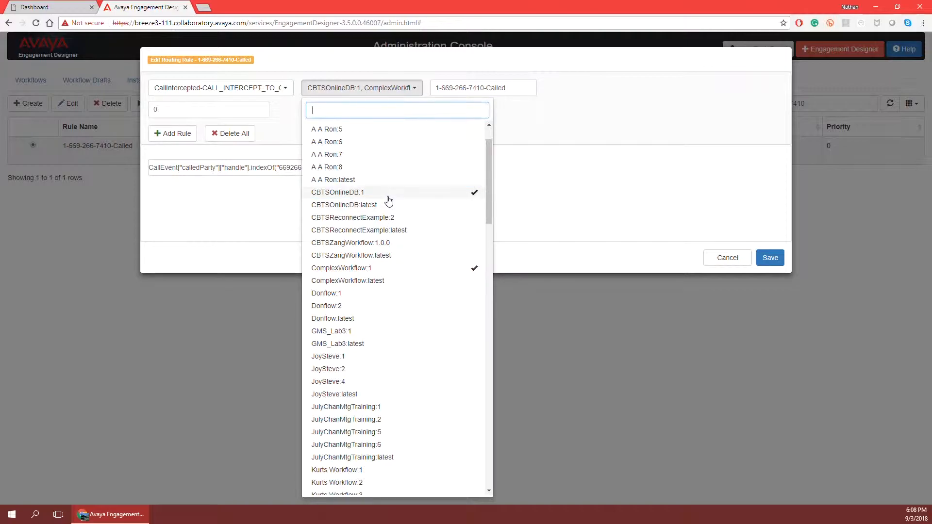
left_click(376, 294)
left_click(355, 333)
Step: Remove all the workflows chosen for the rule and assign only ComplexWorkflow:latest
left_click(365, 333)
left_click(373, 296)
left_click(376, 269)
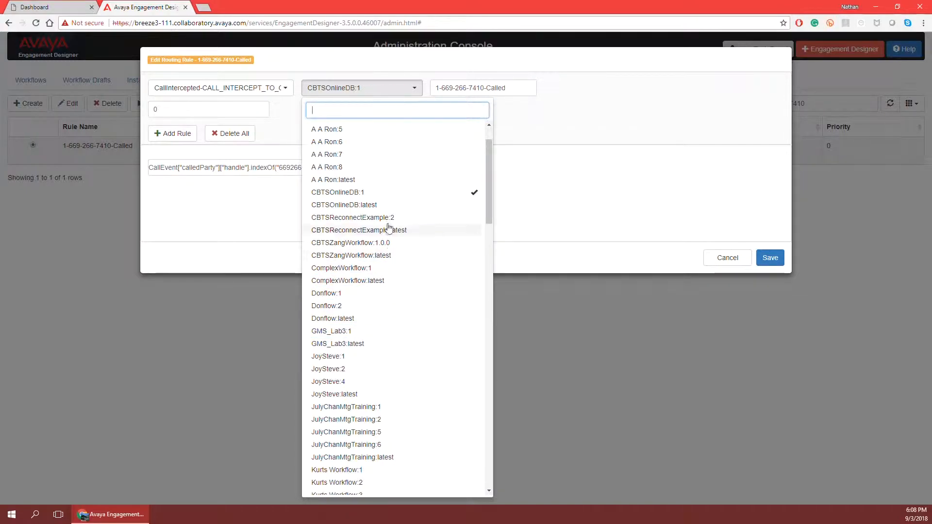
left_click(387, 193)
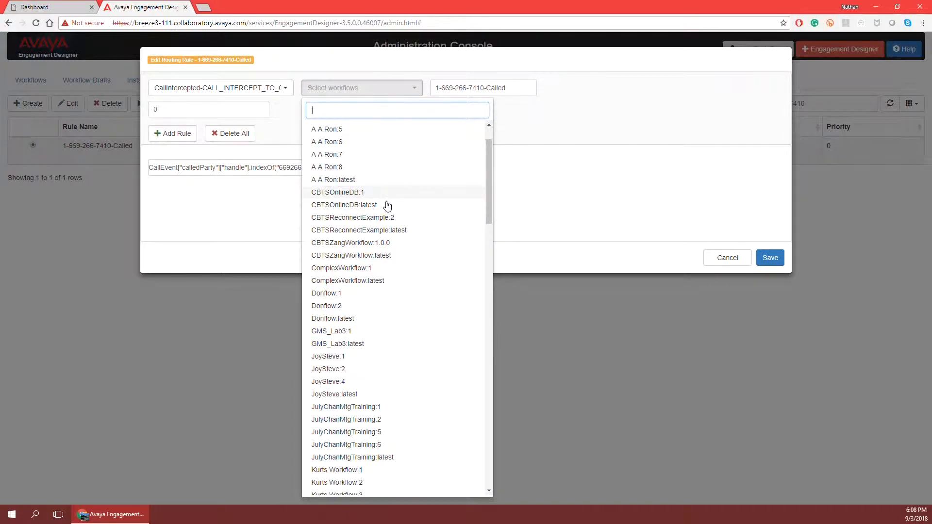
left_click(387, 281)
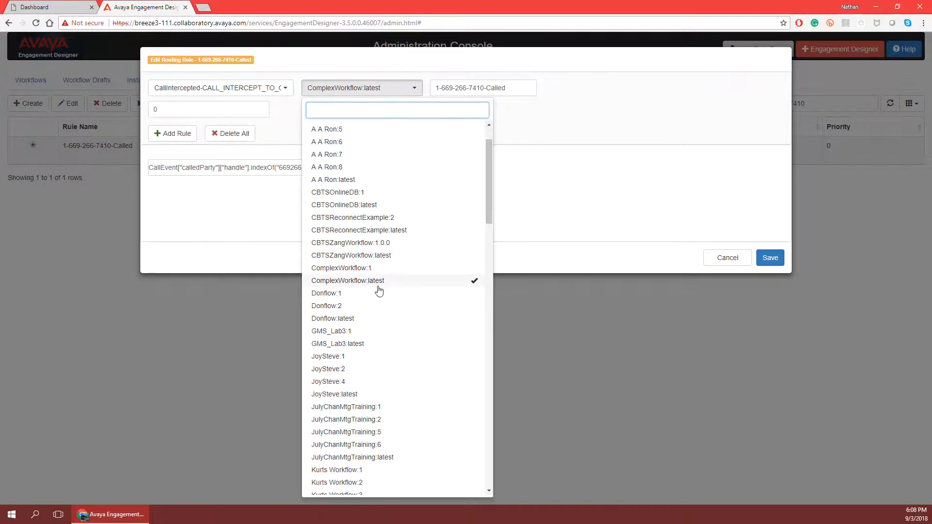
left_click(567, 202)
Step: Copy the rule name, clear the field and paste the same name back
left_click(497, 88)
double_click(497, 87)
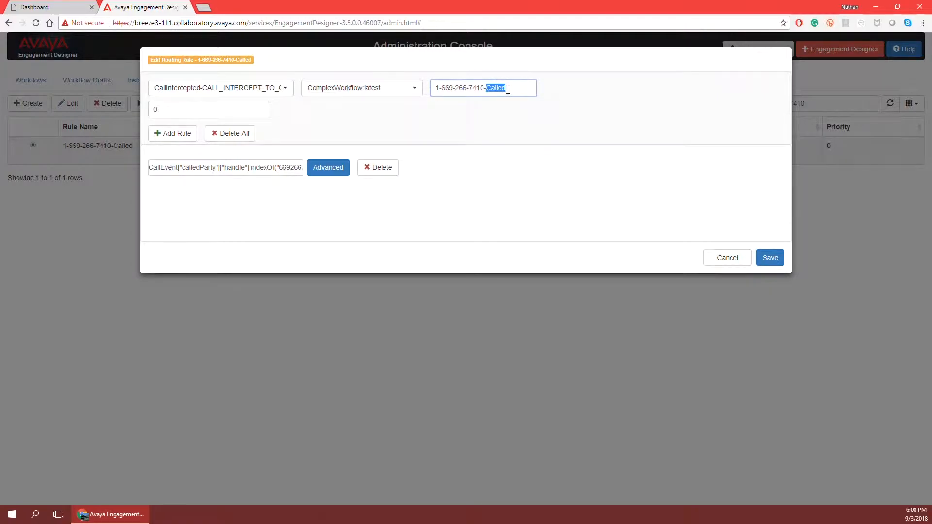
key("ctrl+a")
key("ctrl+c")
key("BackSpace")
key("ctrl+v")
key("ctrl+a")
key("ctrl+c")
key("BackSpace")
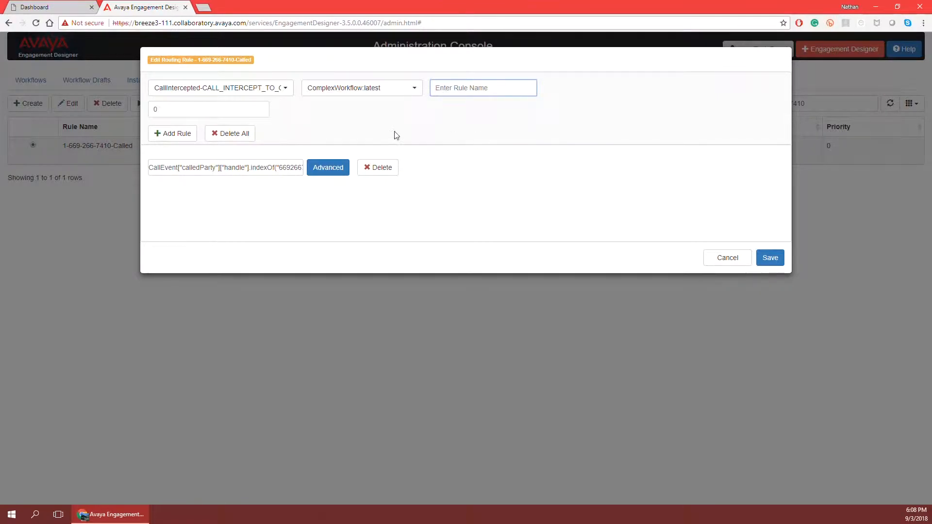
key("ctrl+v")
Step: Examine the phone number and the "Called" suffix within the rule name
left_click_drag(434, 85, 482, 88)
double_click(491, 89)
left_click(474, 87)
Step: Open the routing rule's advanced condition and examine the CallEvent, calledParty, handle and indexOf parts of its expression
left_click(324, 172)
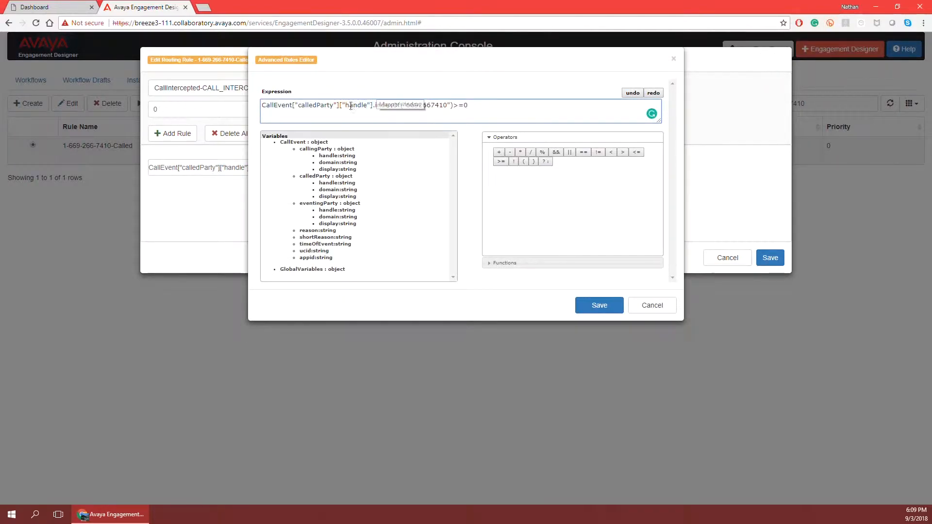
double_click(285, 109)
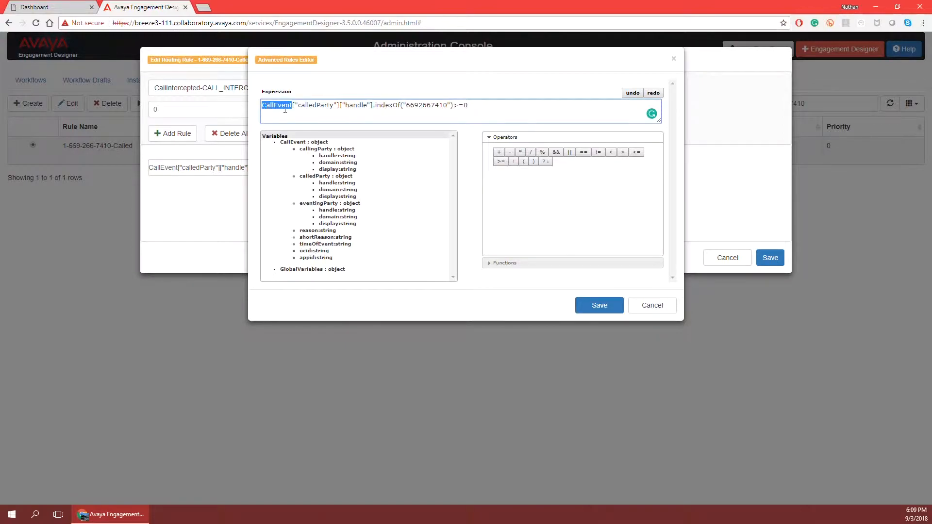
double_click(317, 105)
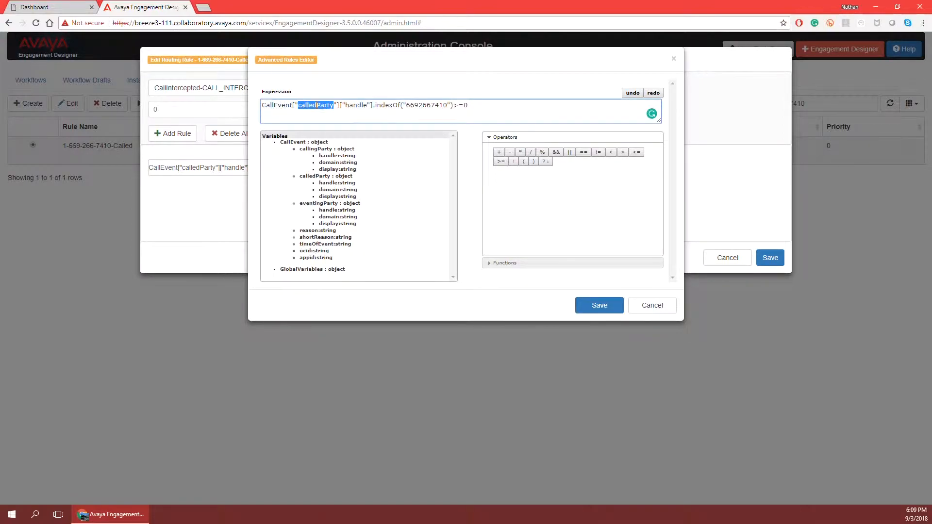
double_click(355, 105)
double_click(308, 106)
double_click(267, 106)
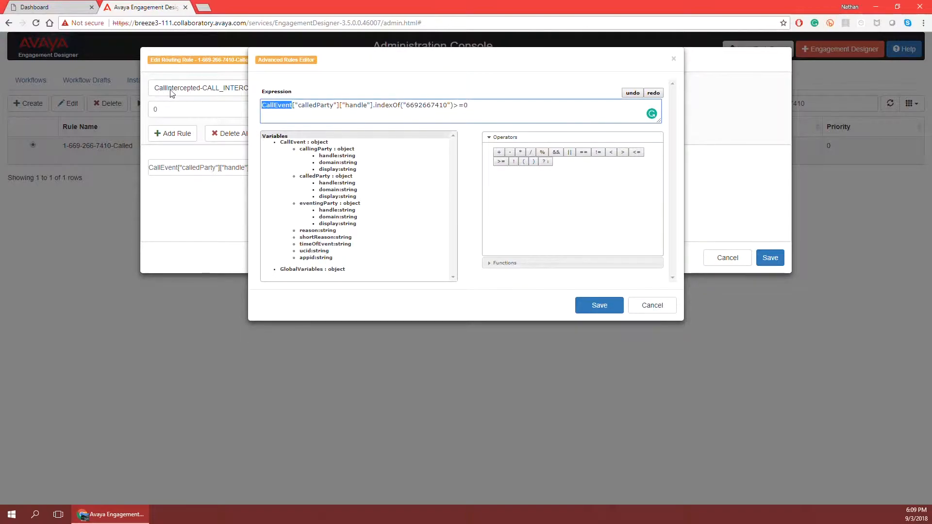
left_click(274, 106)
double_click(317, 106)
double_click(351, 105)
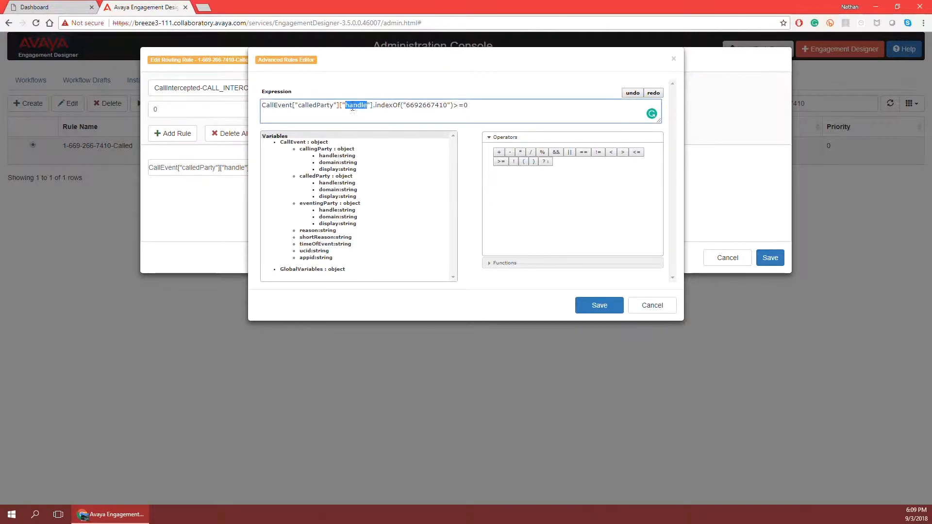
left_click_drag(266, 107, 372, 108)
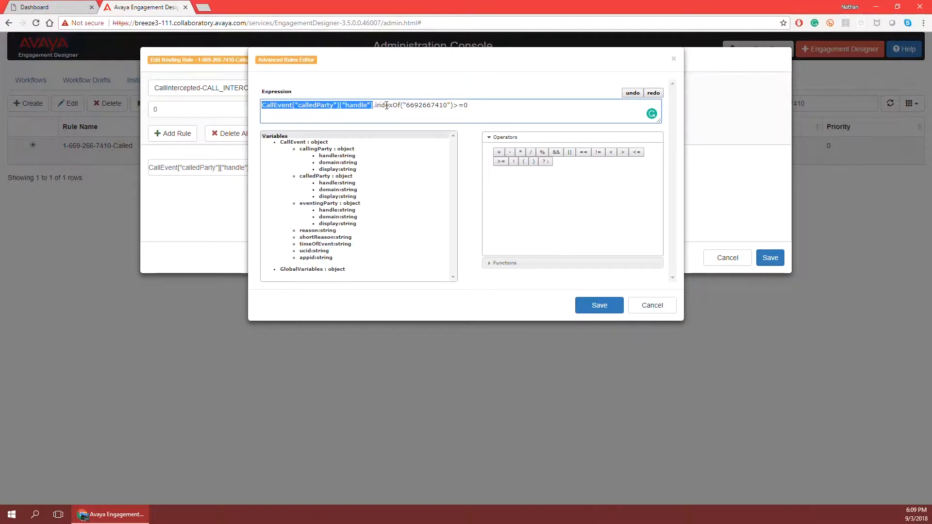
left_click(386, 106)
double_click(433, 106)
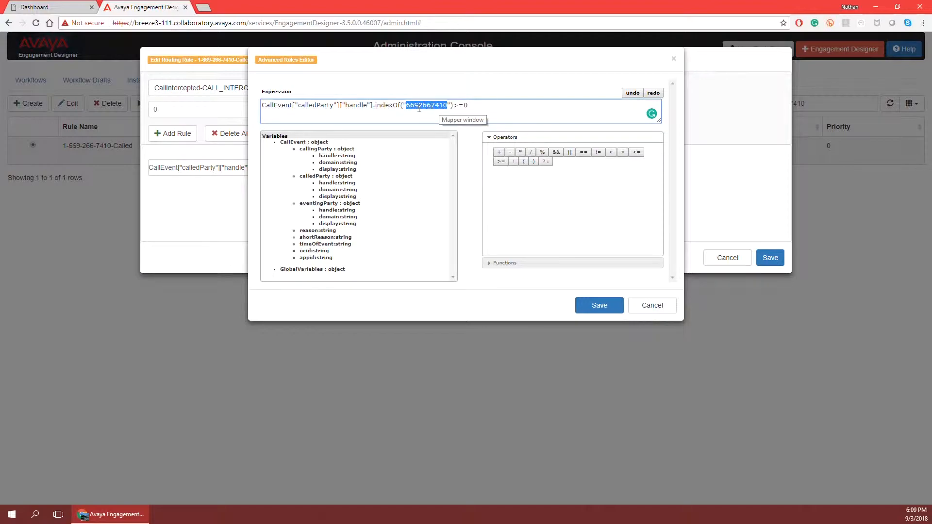
Step: Clear the indexOf function name from the expression and enter indexOf again before the phone number argument
double_click(389, 106)
type("f")
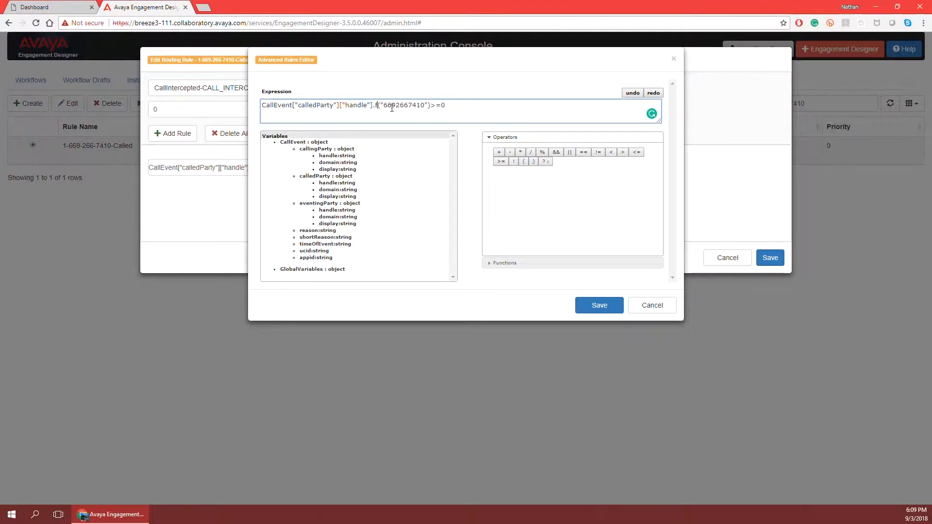
key("BackSpace")
type("indexOf")
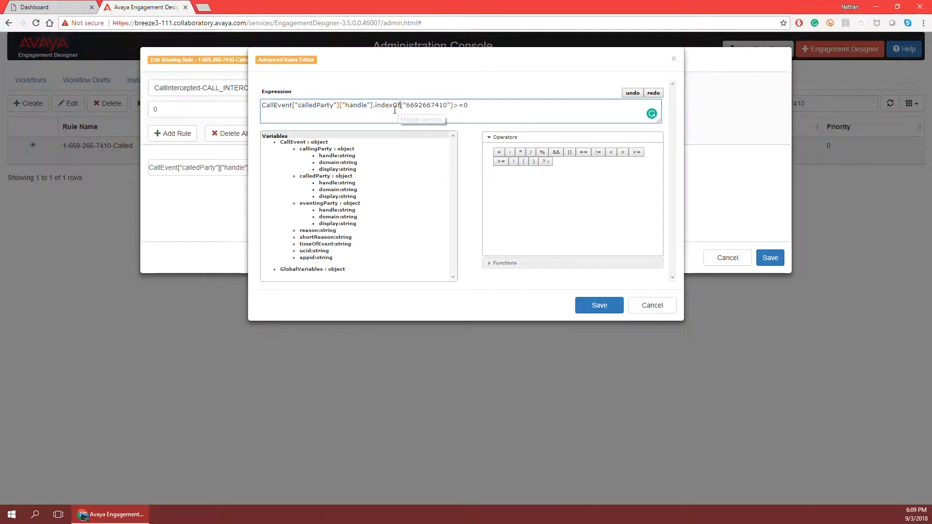
Step: Examine the phone number argument and the >=0 comparison at the end of the rule's expression
double_click(428, 105)
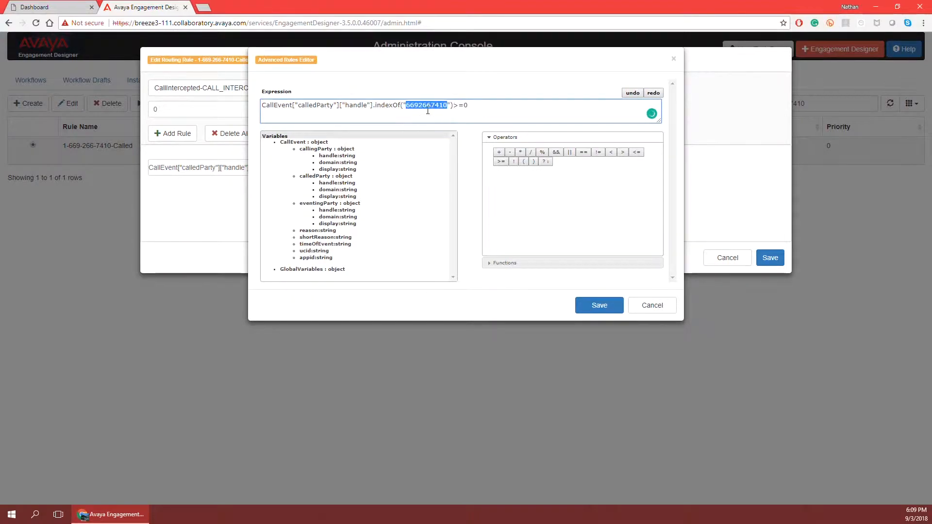
left_click(455, 106)
left_click(406, 108)
double_click(428, 105)
left_click(476, 110)
double_click(273, 92)
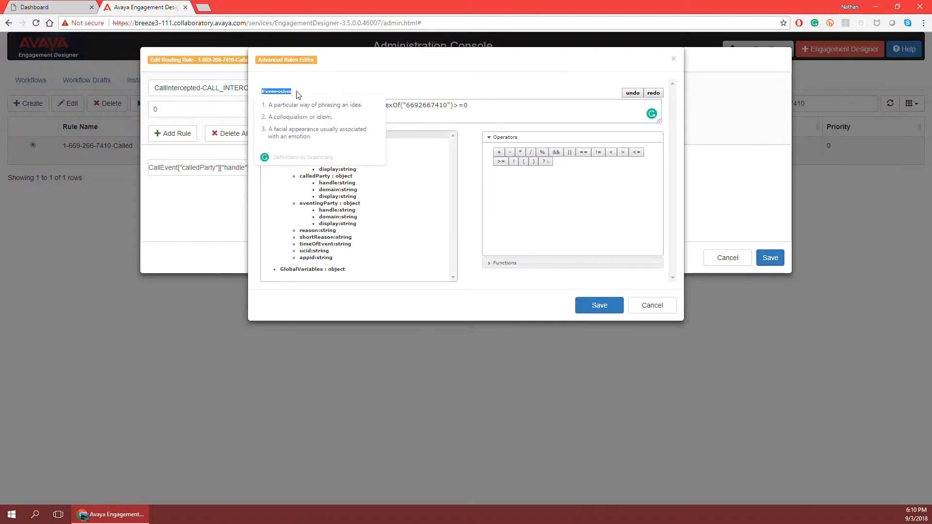
left_click(291, 93)
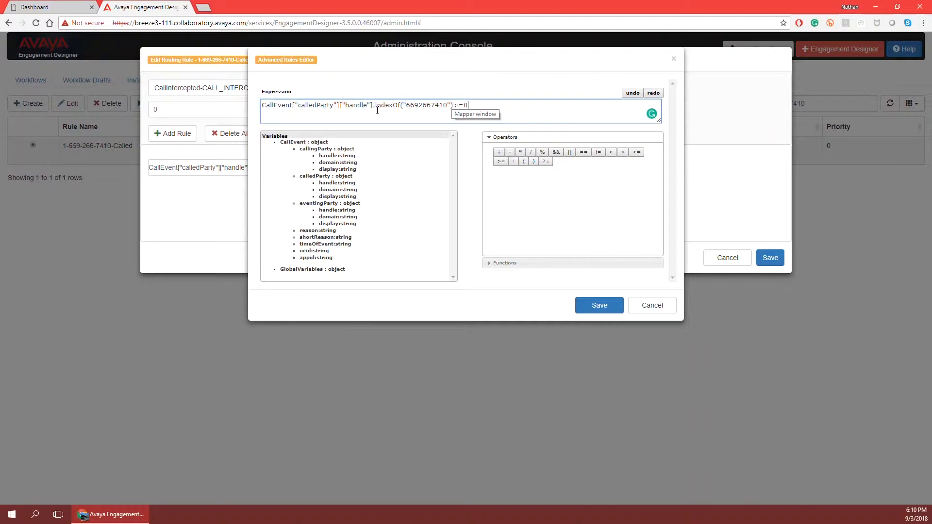
Step: Examine the functions available for the expression, from the string functions such as startsWith through the math, array and number functions
left_click(522, 263)
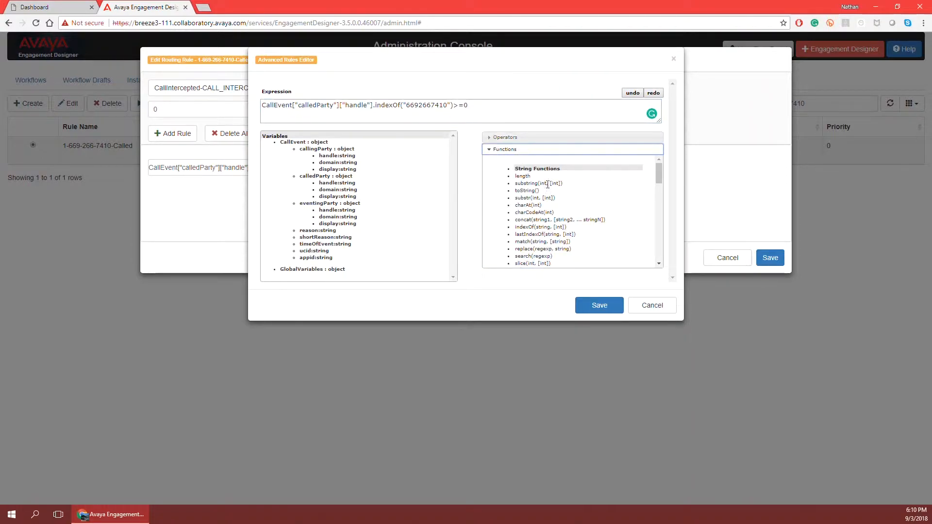
scroll(553, 213, "down", 5)
scroll(554, 228, "down", 2)
scroll(553, 226, "up", 4)
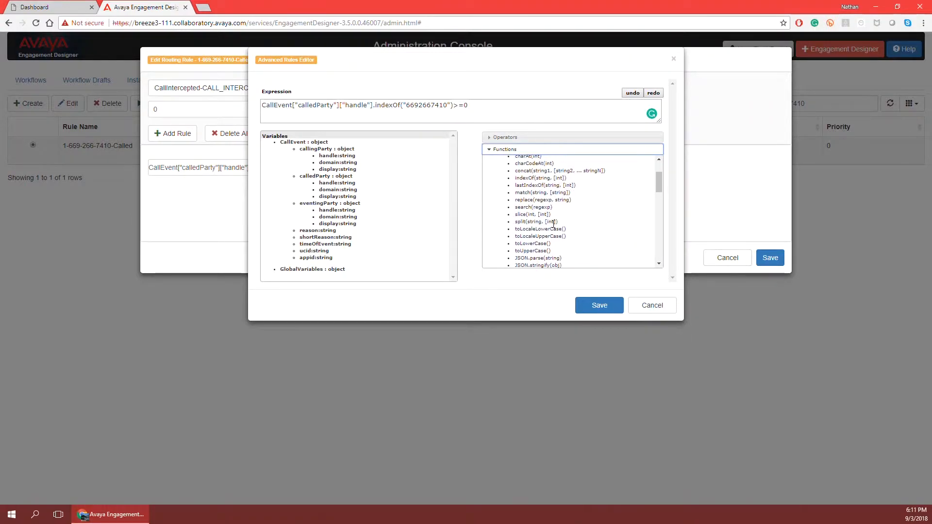
scroll(534, 200, "up", 3)
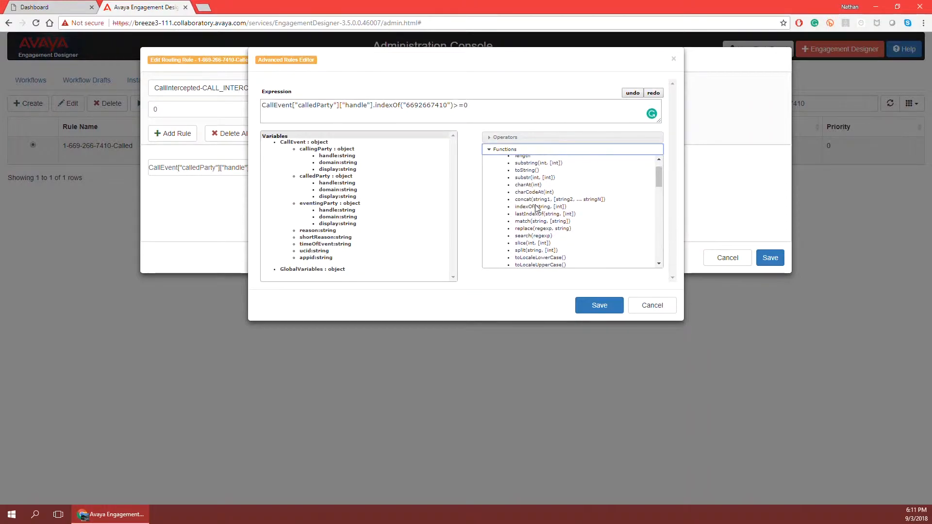
scroll(536, 209, "down", 3)
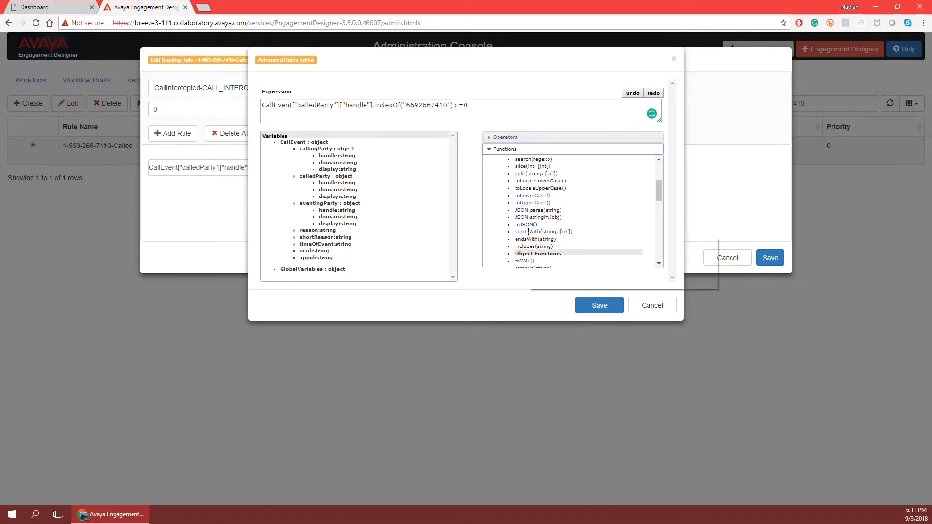
mouse_move(528, 232)
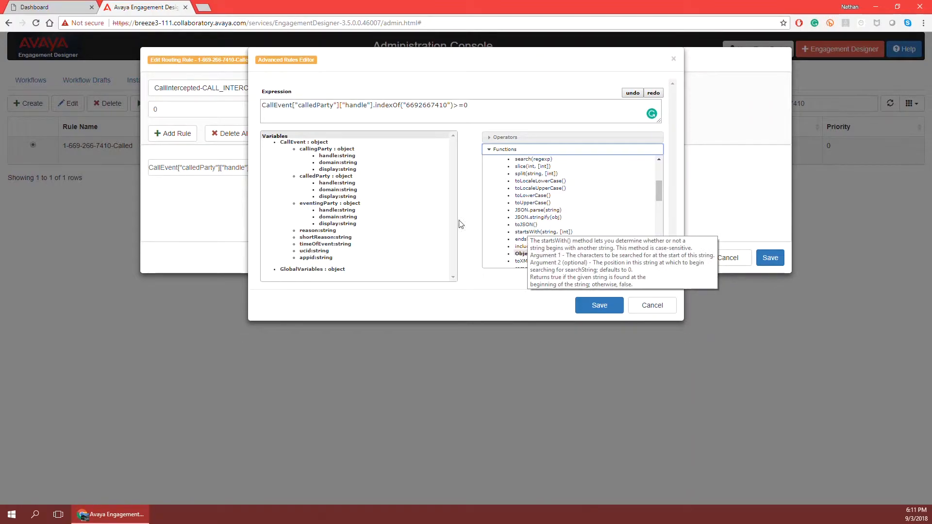
scroll(539, 213, "down", 3)
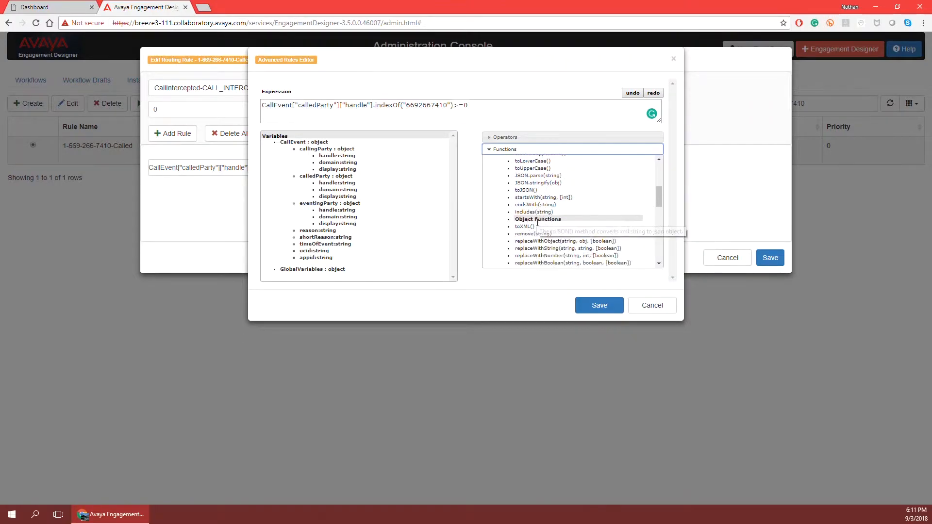
scroll(537, 223, "down", 3)
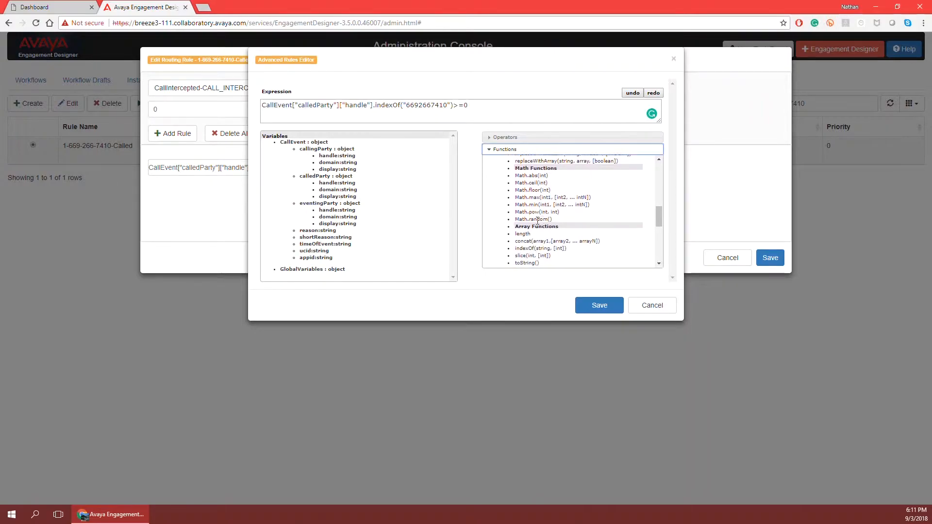
scroll(538, 222, "down", 5)
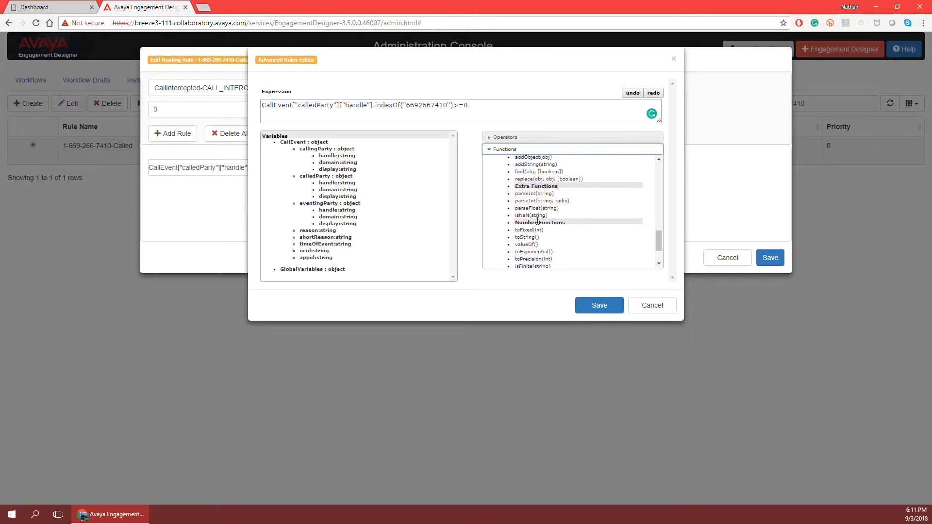
scroll(533, 238, "up", 1)
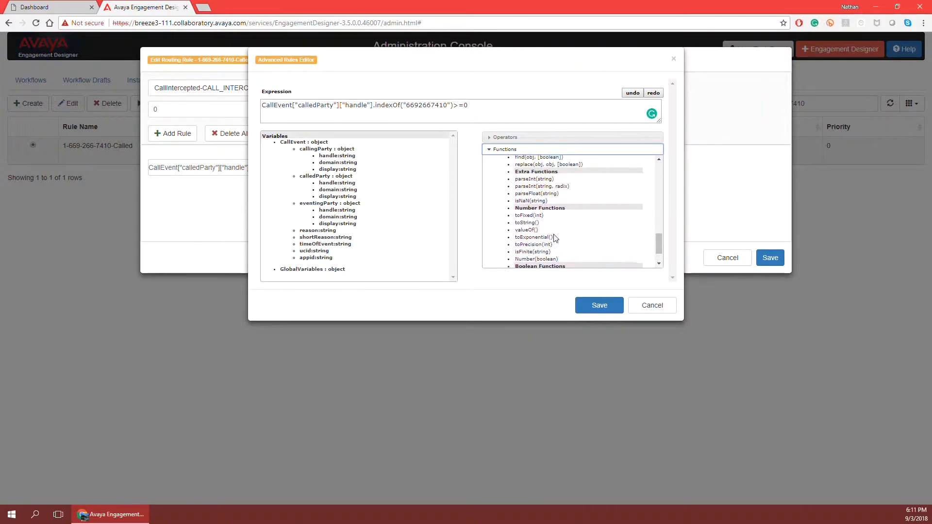
scroll(534, 227, "up", 2)
scroll(535, 228, "up", 1)
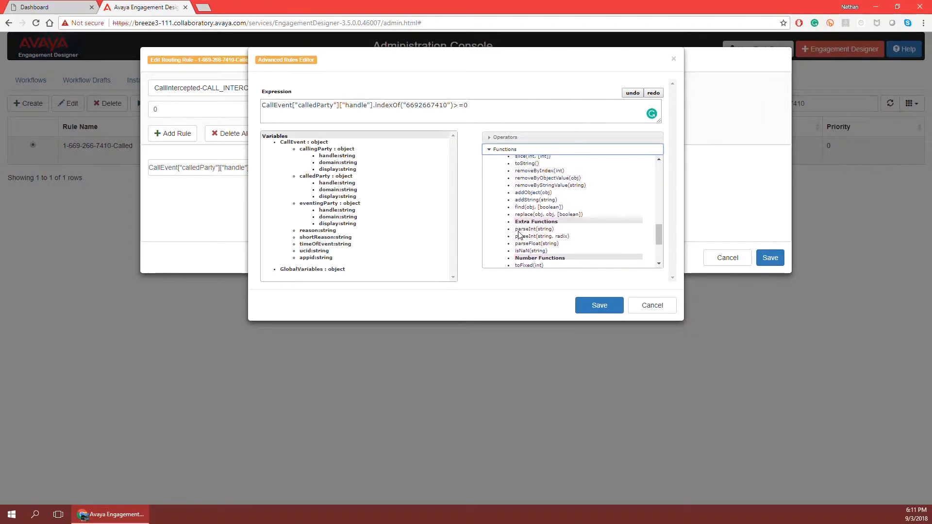
Step: Review the parseInt description and compare the string, object and math functions that the expression could use
left_click(402, 109)
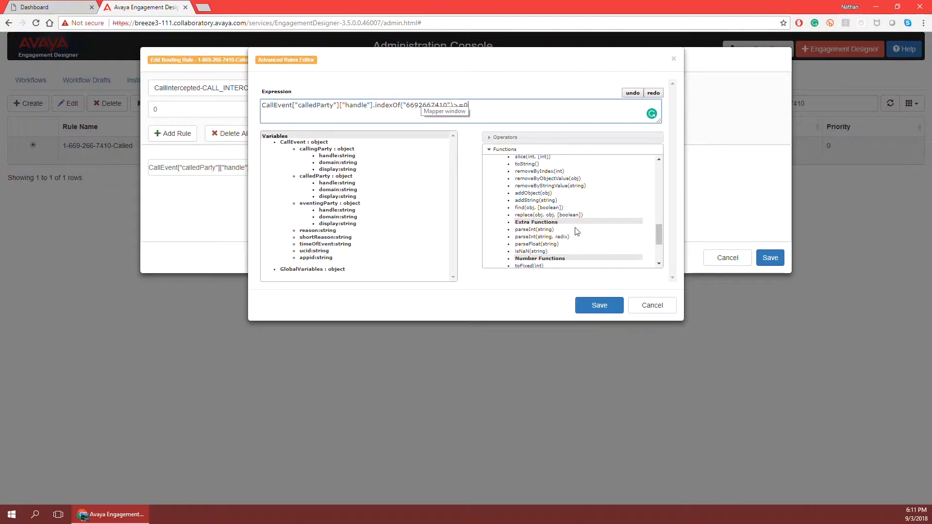
scroll(531, 232, "down", 3)
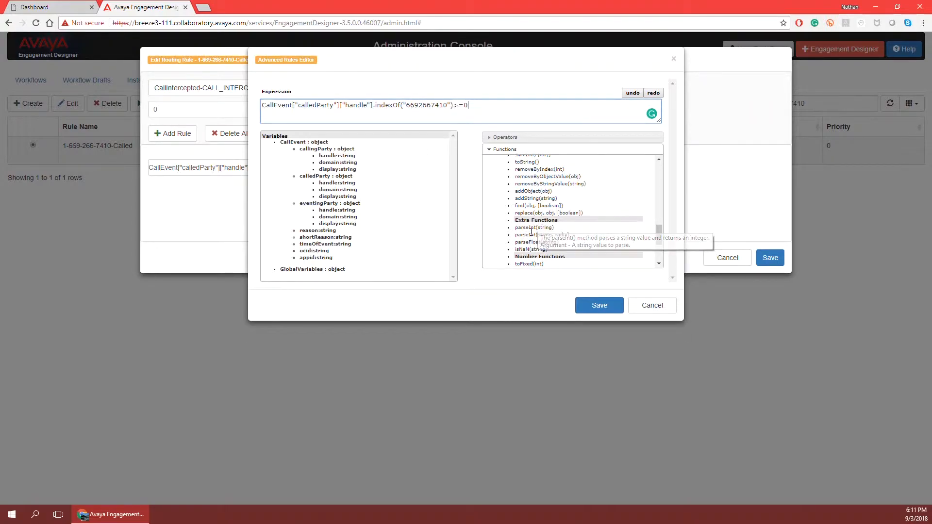
scroll(531, 235, "up", 10)
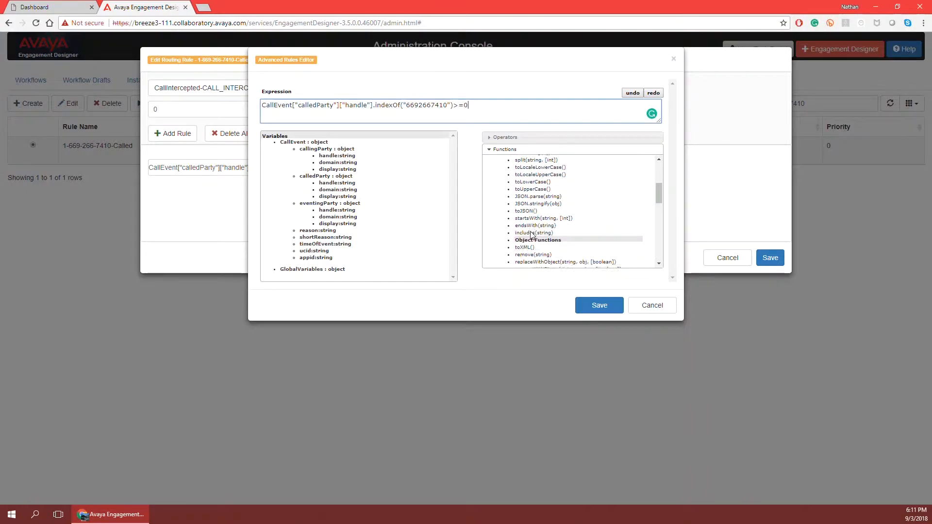
scroll(524, 169, "down", 8)
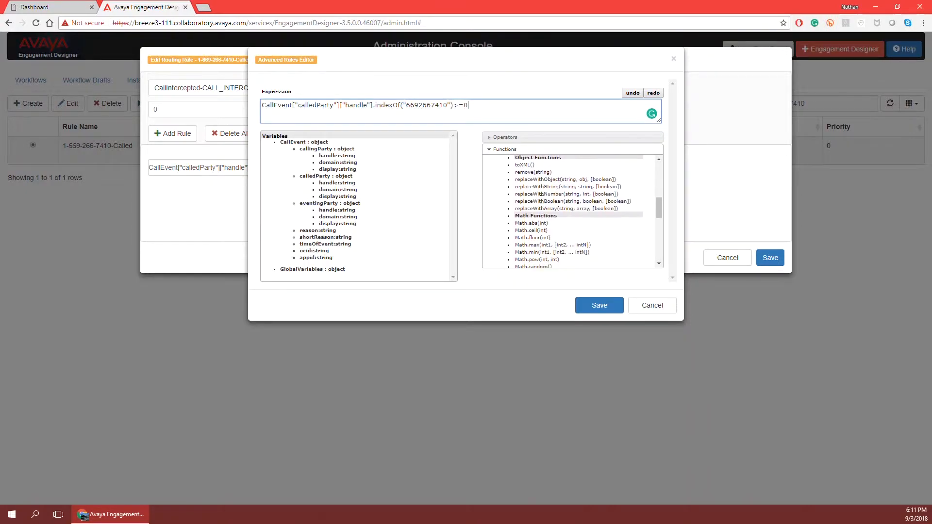
scroll(558, 224, "down", 2)
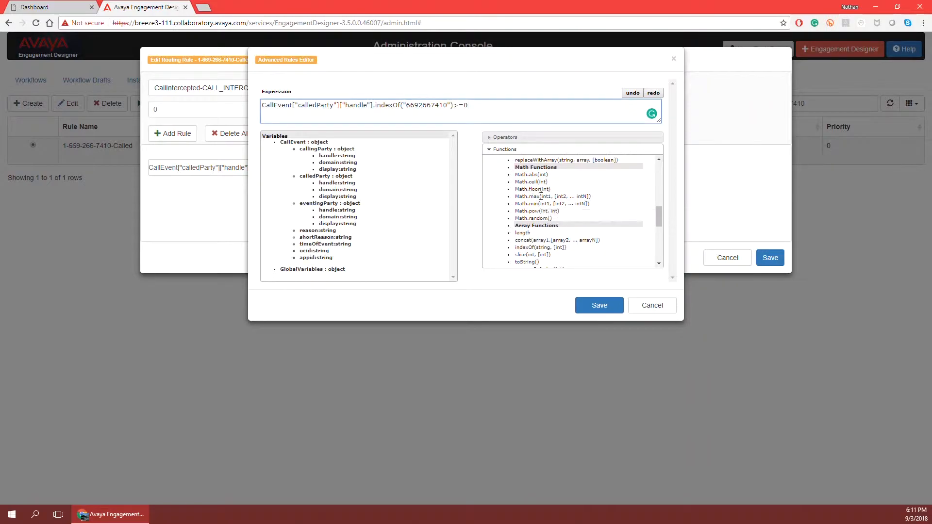
Step: Show the operators available for the expression, leave the Advanced Rules Editor without saving, and save the routing rule
left_click(512, 137)
left_click(350, 111)
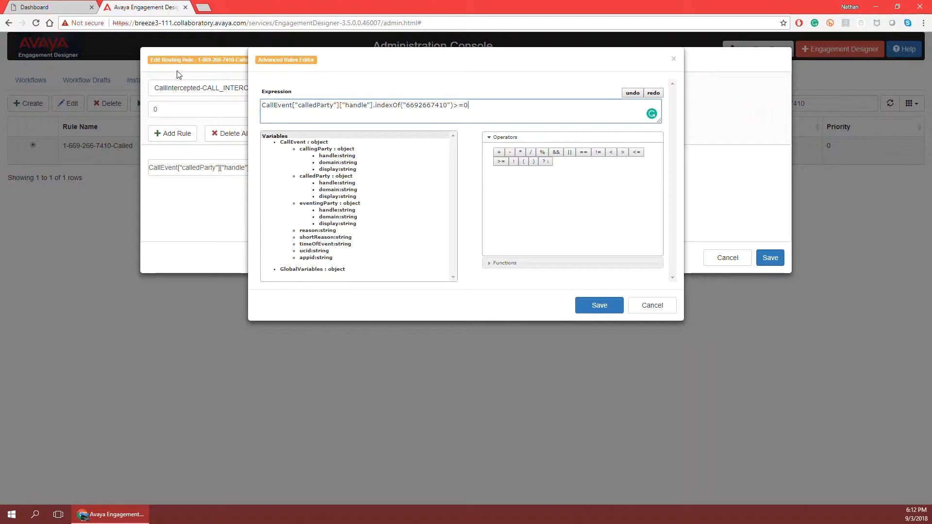
left_click(639, 307)
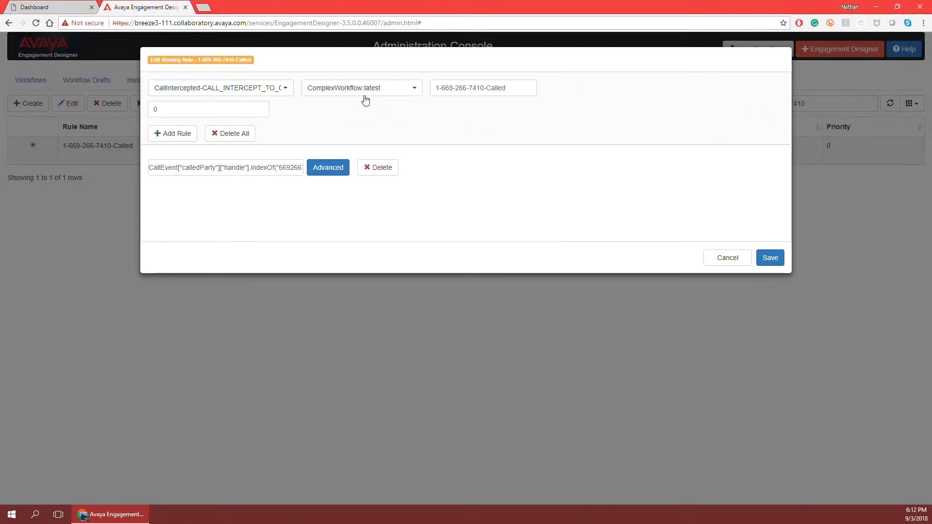
left_click(773, 259)
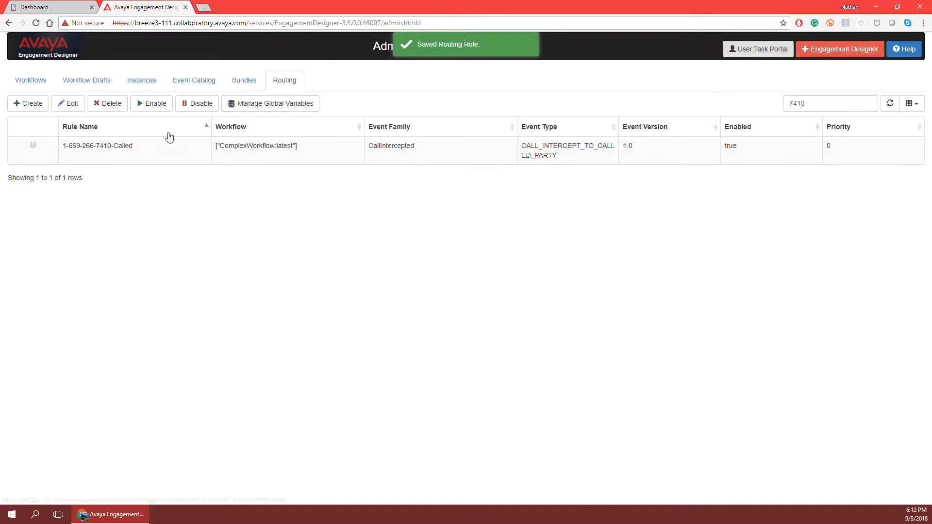
Step: Examine the saved rule's called number and its assigned ComplexWorkflow:latest workflow in the routing list
left_click_drag(64, 148, 144, 154)
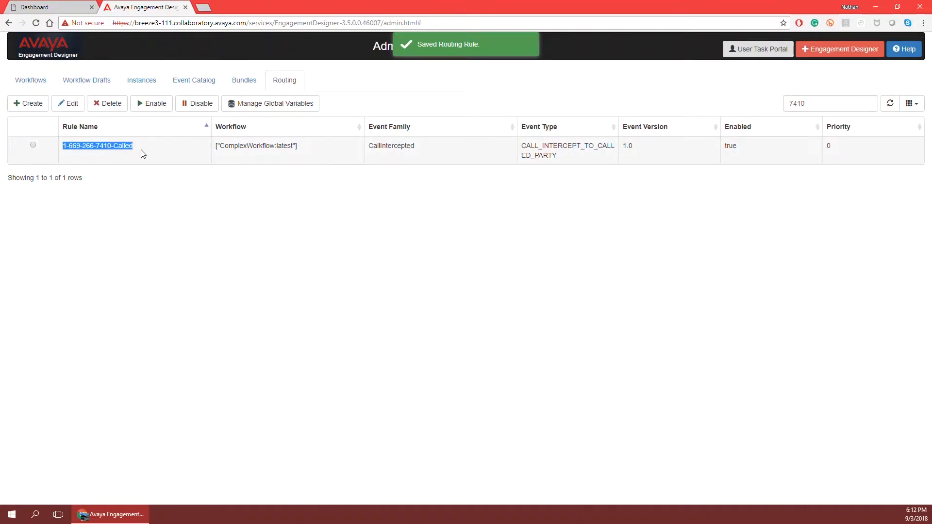
left_click(81, 150)
left_click_drag(64, 148, 107, 148)
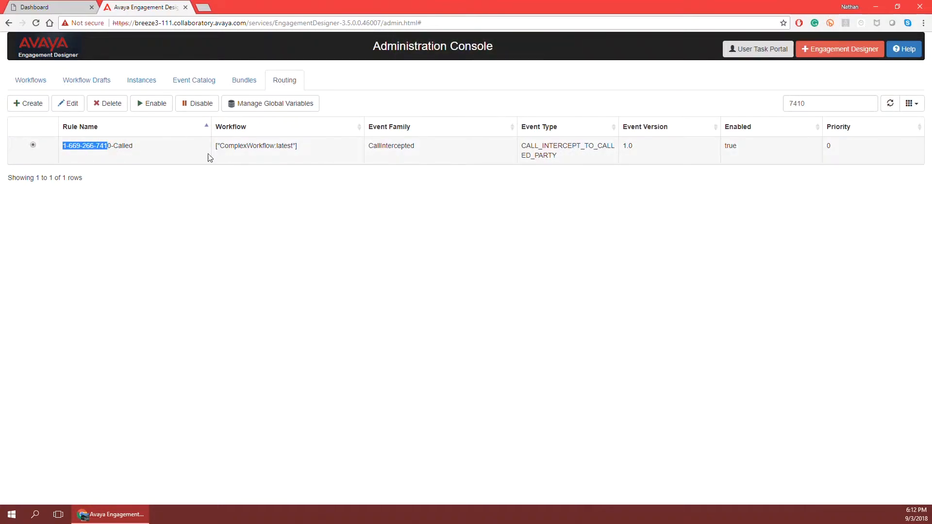
double_click(253, 145)
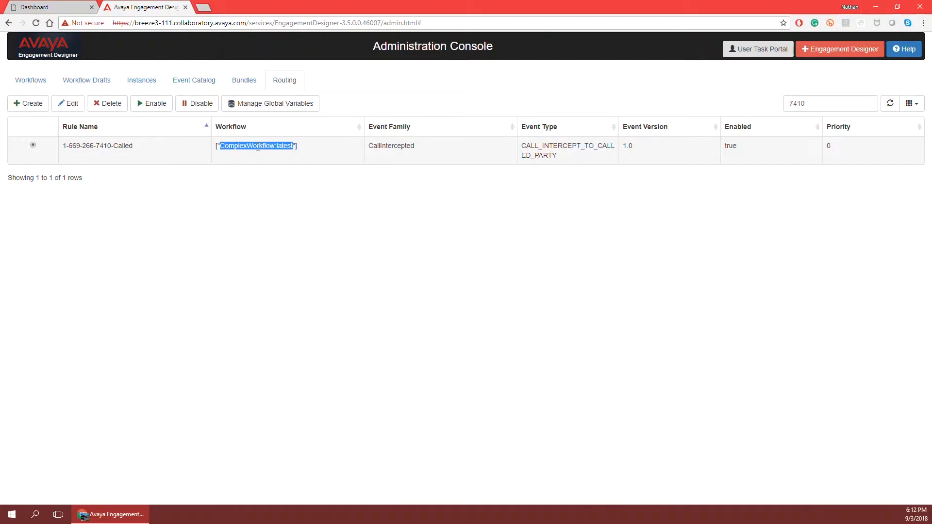
left_click(258, 147)
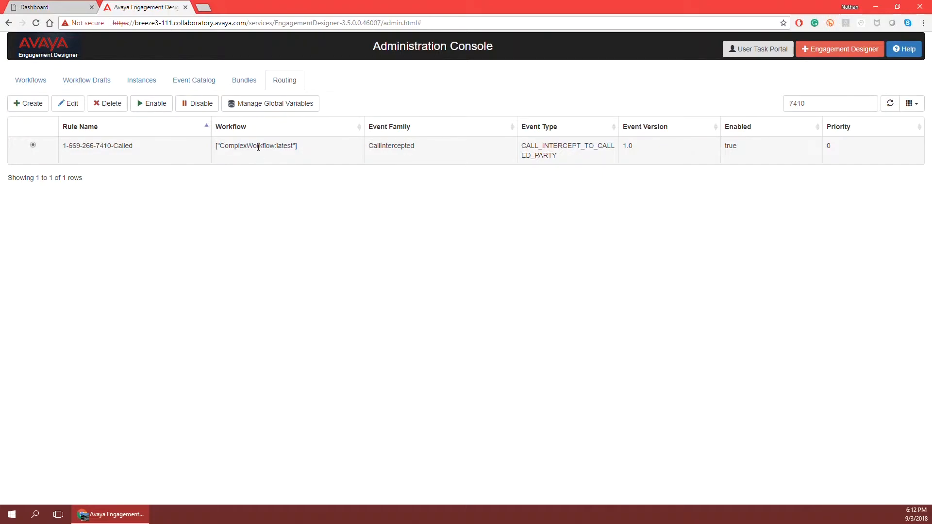
Step: Open the global variables management for the routing rules
left_click(280, 109)
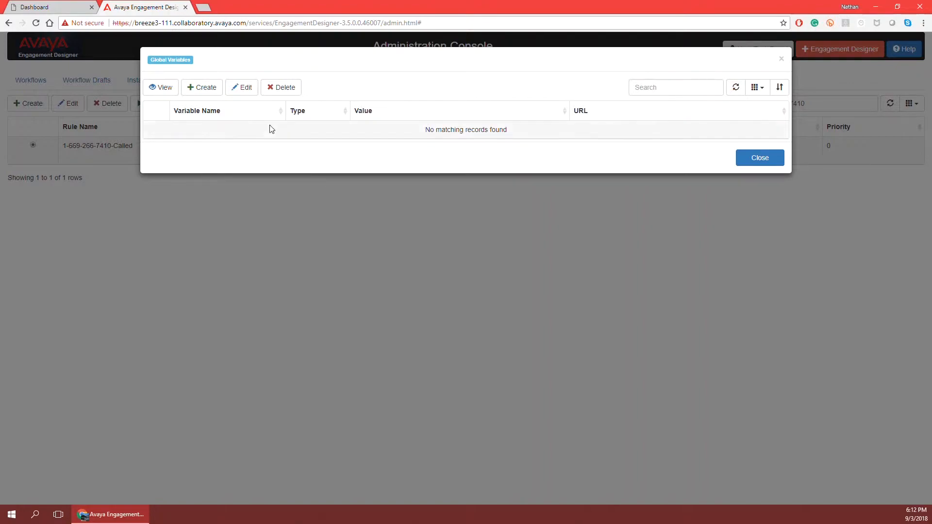
Step: Review the fields for creating a global variable, cancel without creating one, and close the global variables
left_click(242, 91)
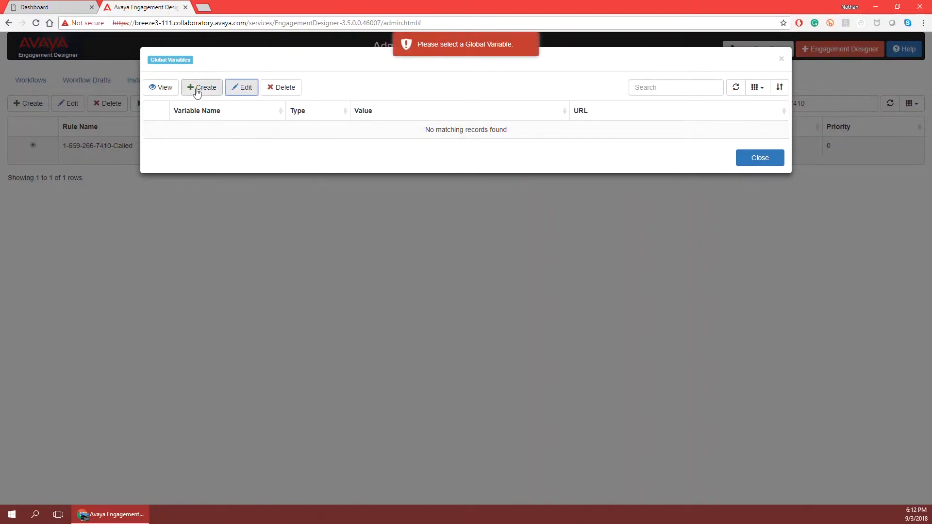
left_click(218, 92)
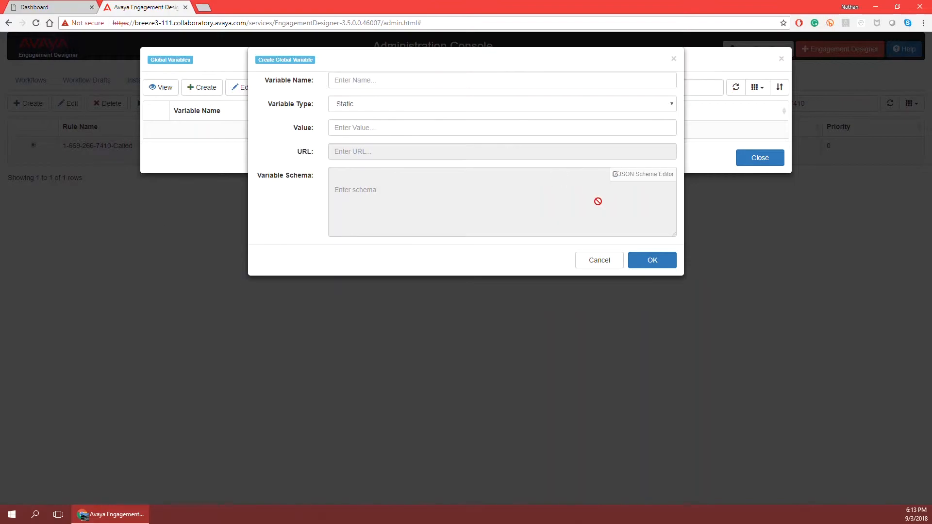
left_click(600, 265)
left_click(750, 167)
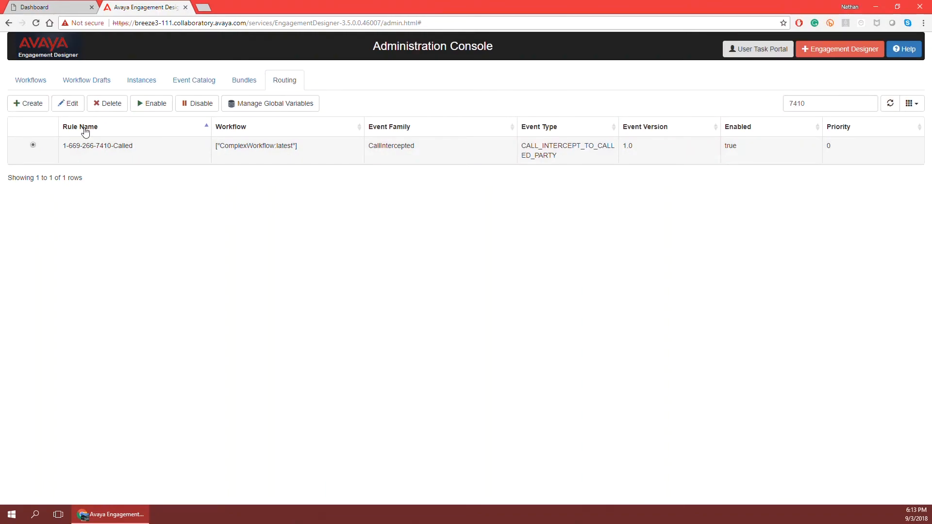
Step: Review the event and workflow selections for creating a new routing rule, and cancel without saving it
left_click(31, 106)
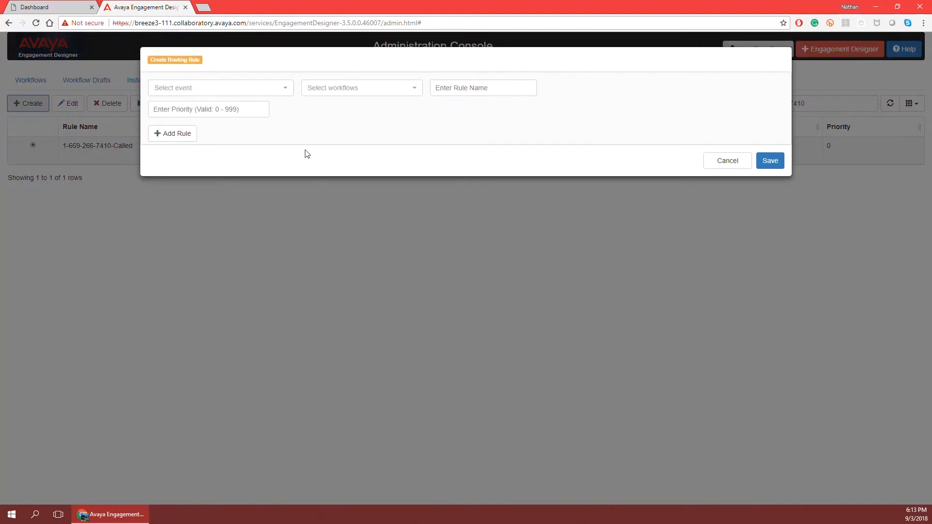
left_click(259, 91)
left_click(253, 92)
left_click(317, 94)
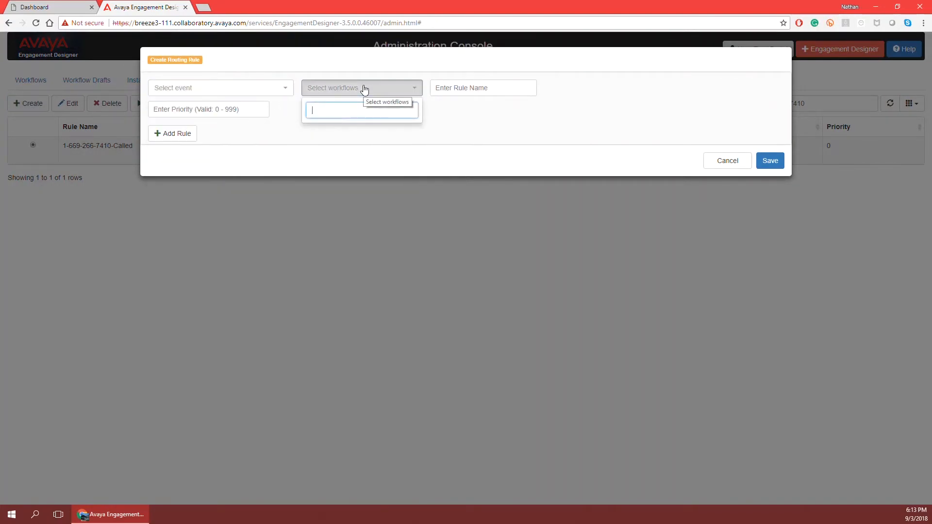
left_click(374, 90)
left_click(728, 161)
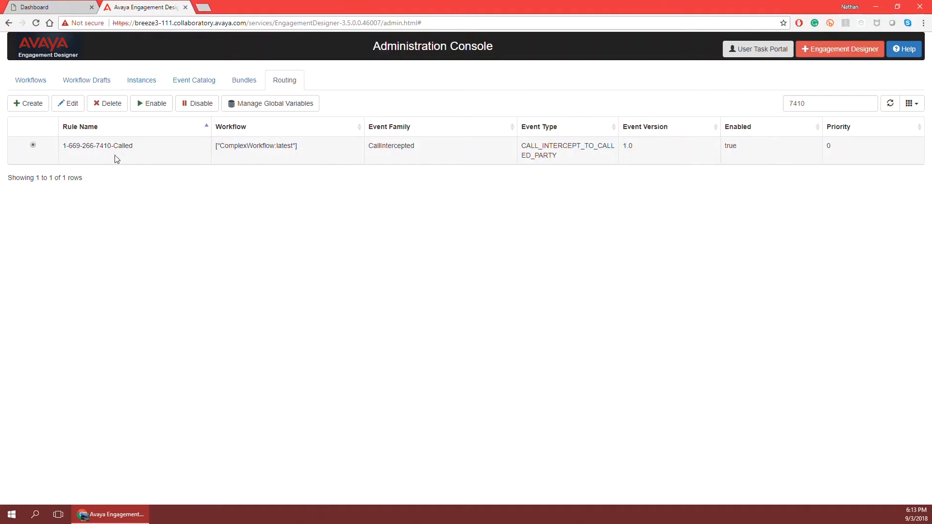
Step: Highlight the called number in the existing routing rule's name and clear the highlight
left_click_drag(64, 145, 152, 149)
left_click(179, 152)
left_click_drag(62, 147, 109, 147)
left_click(139, 152)
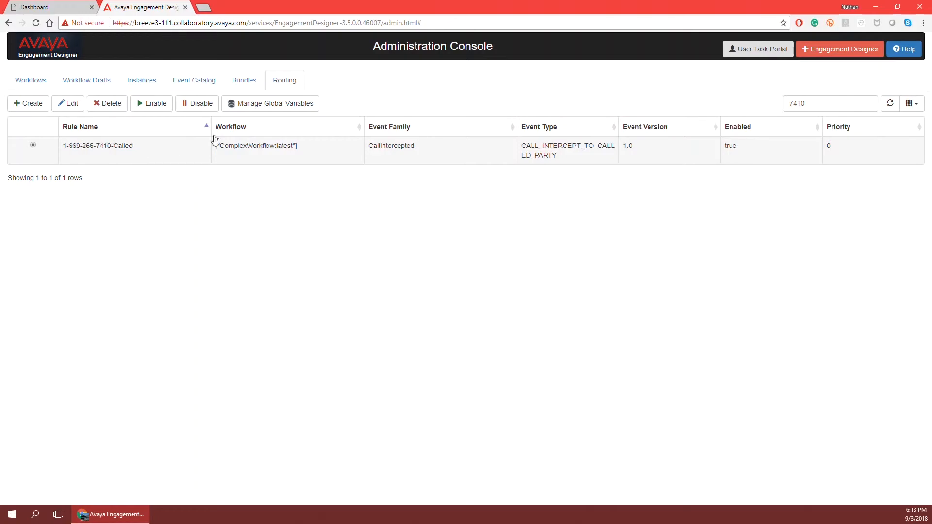